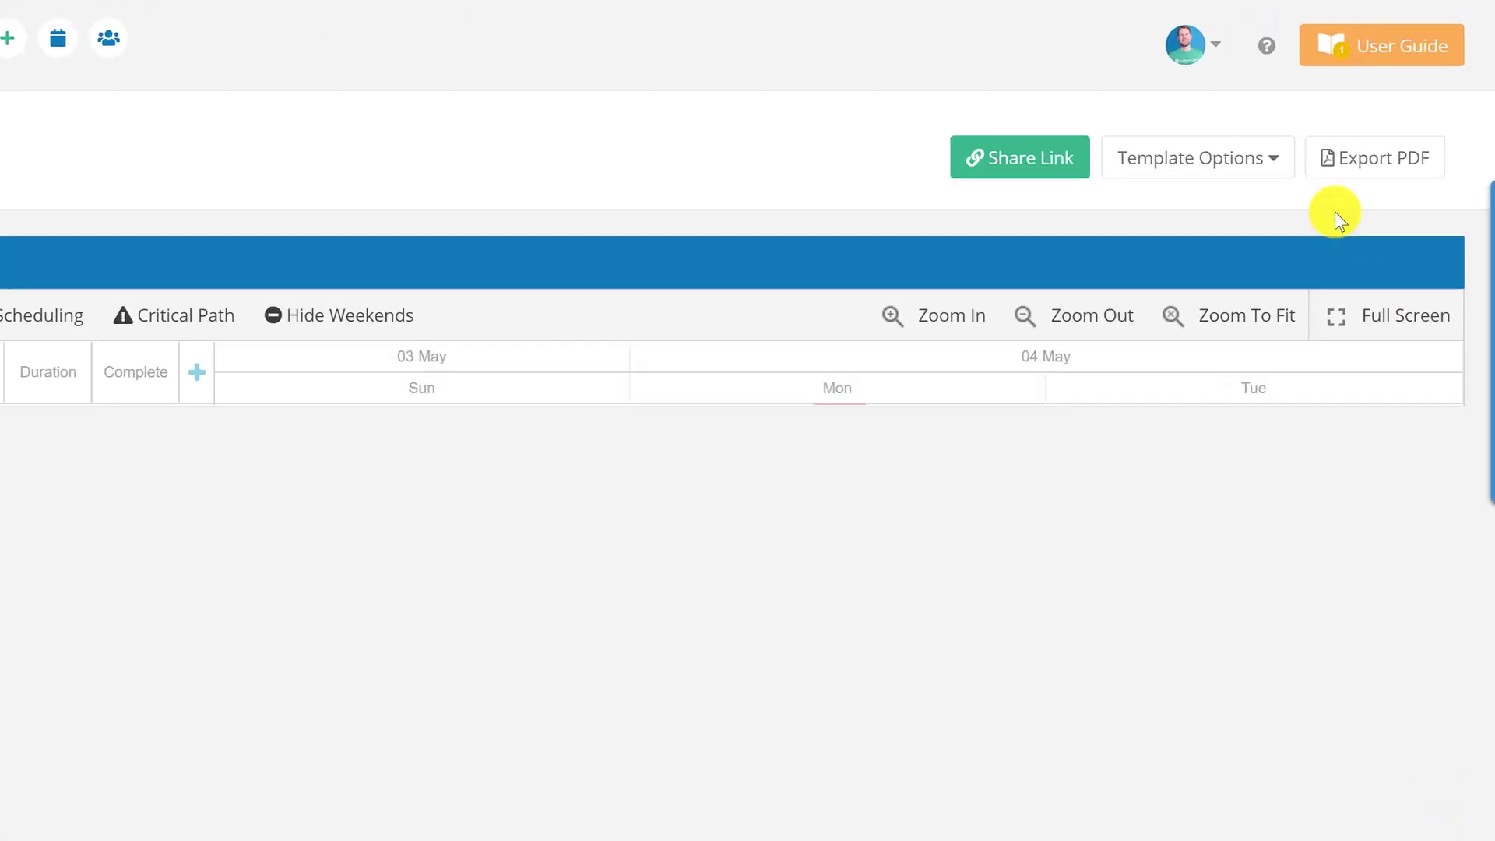
- Load the pre-built Gut Rehab Schedule template into the project scheduler
{"action": "left_click", "coordinate": [1254, 175]}
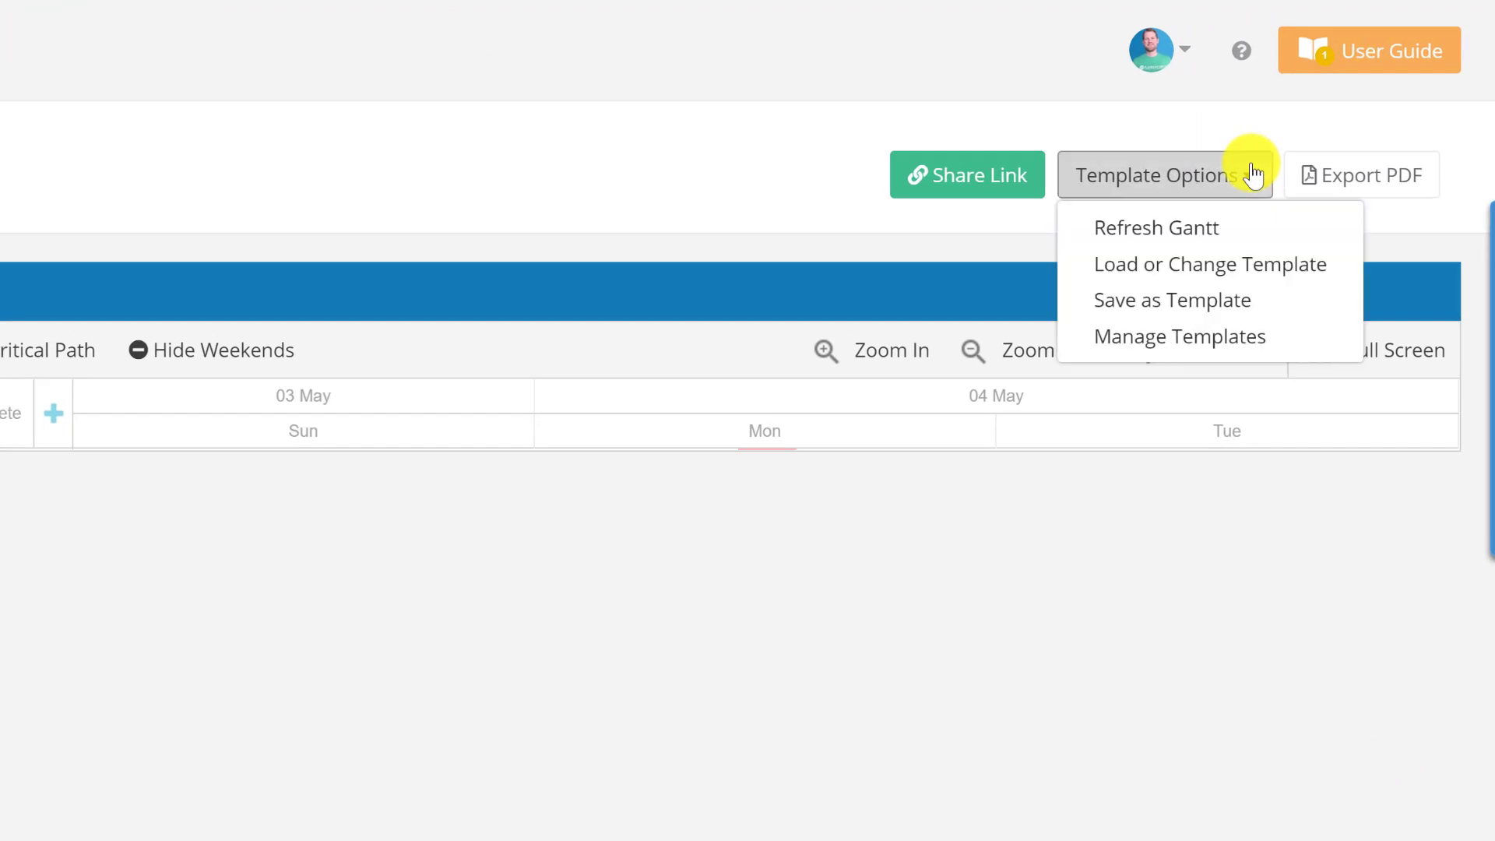
{"action": "left_click", "coordinate": [1281, 273]}
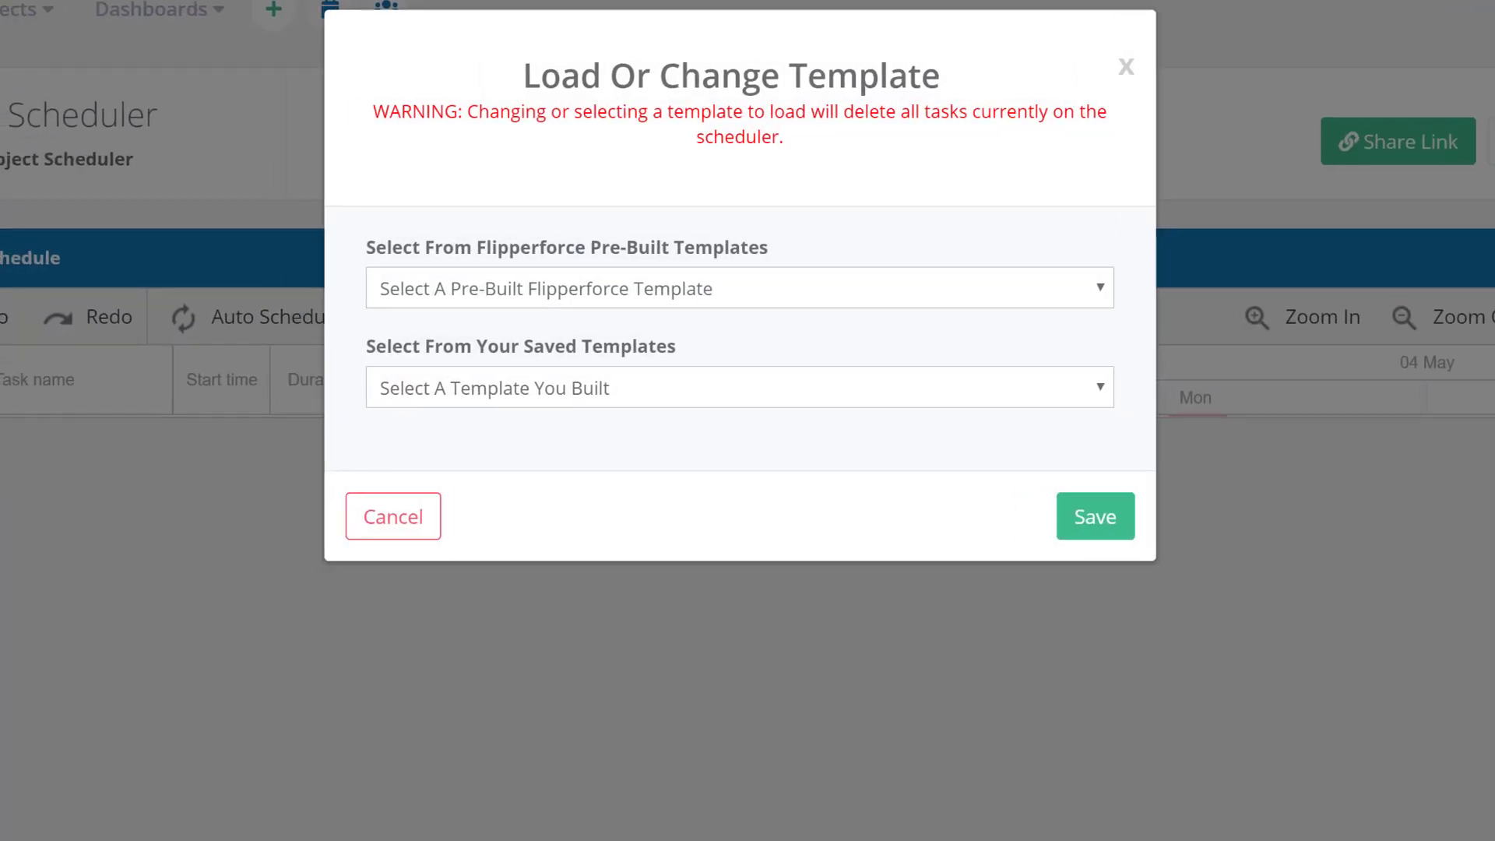
{"action": "left_click", "coordinate": [1098, 291]}
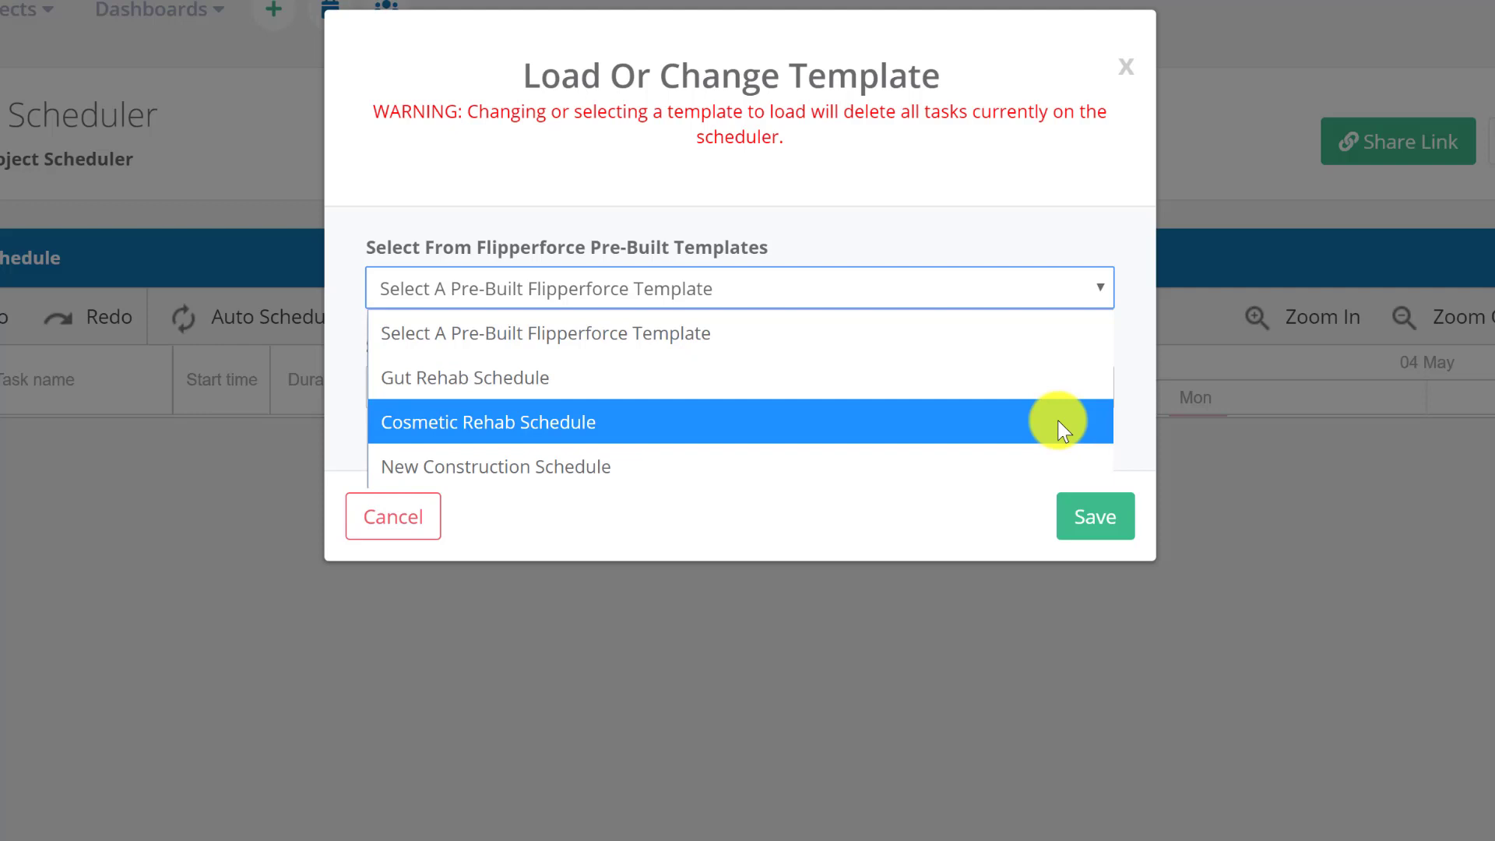
{"action": "key", "text": "Down"}
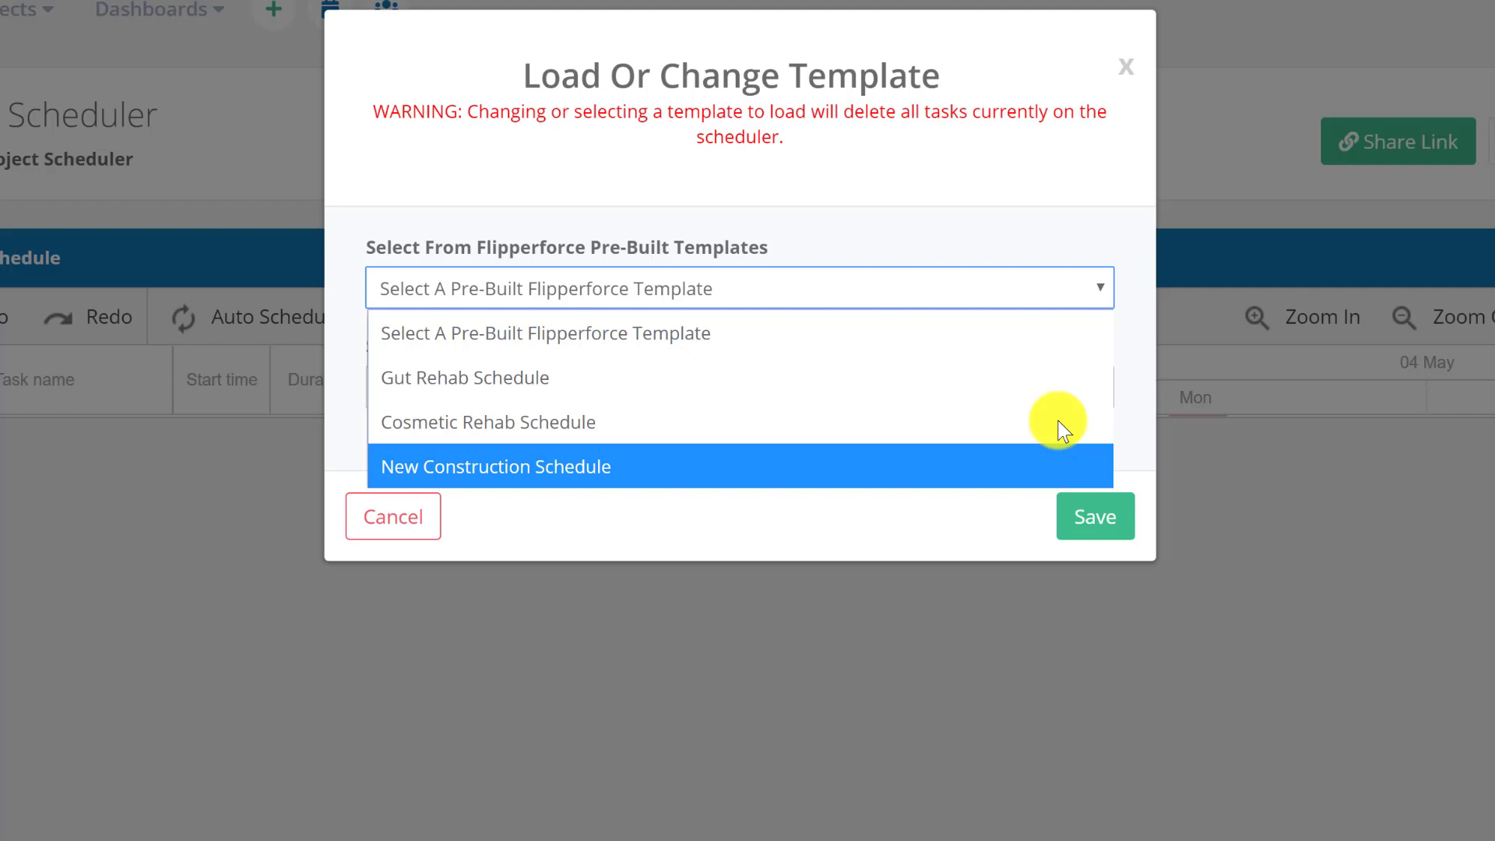
{"action": "key", "text": "Up"}
{"action": "key", "text": "Up"}
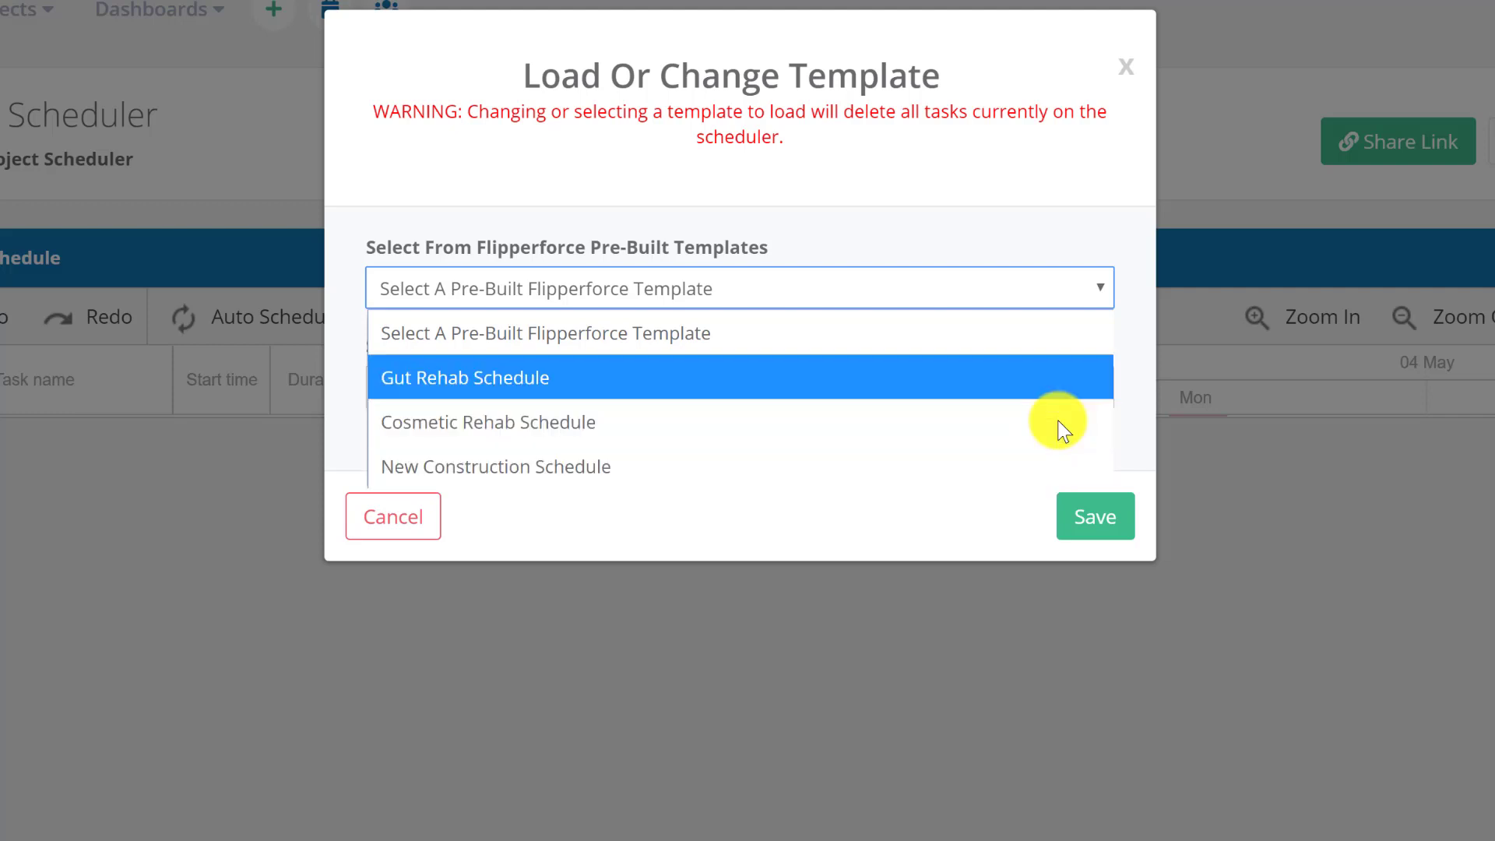
{"action": "left_click", "coordinate": [1053, 391]}
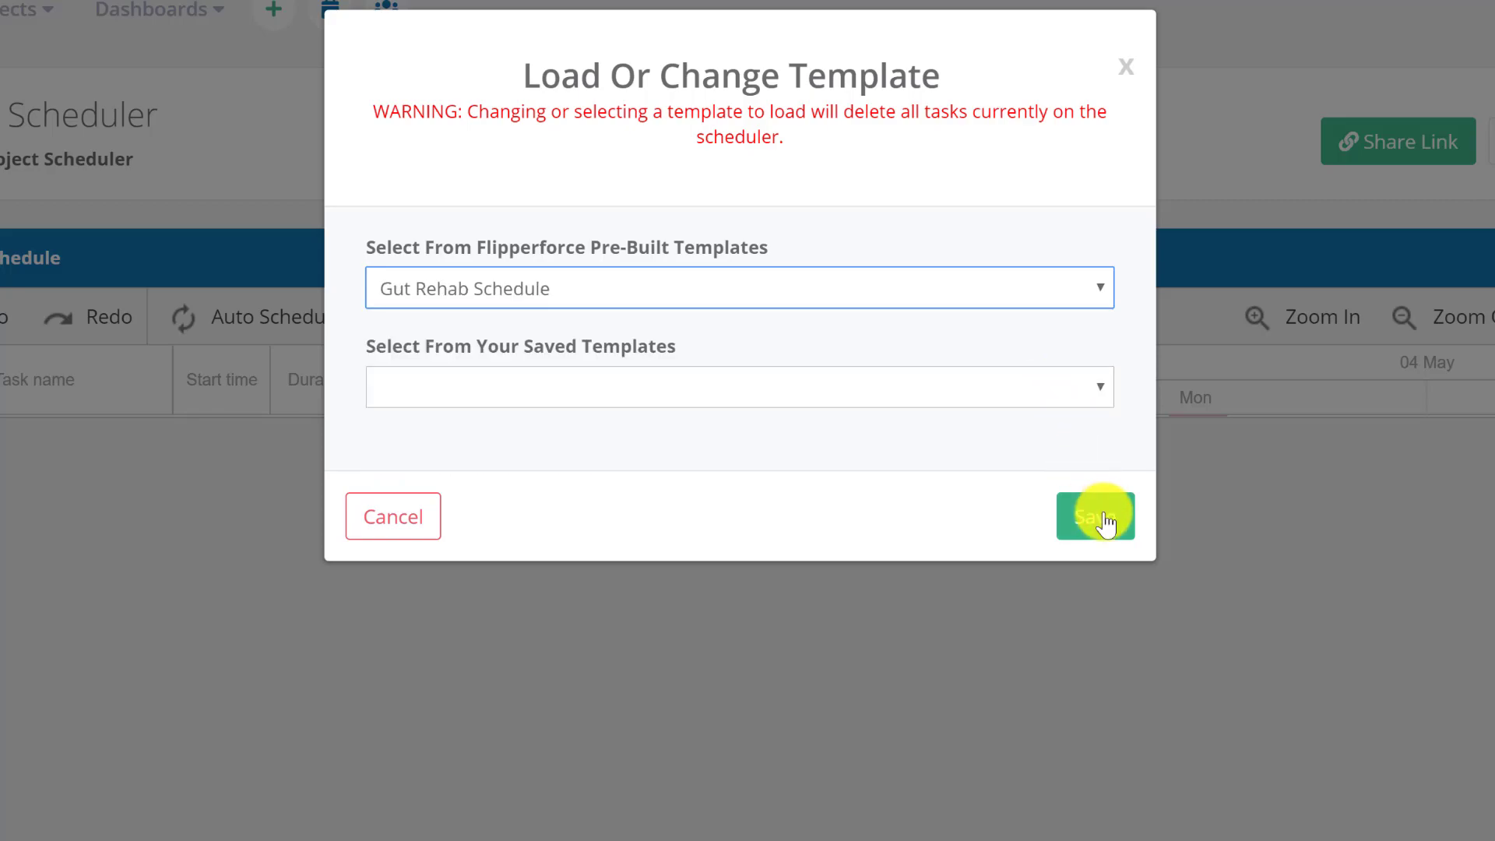
{"action": "left_click", "coordinate": [1098, 517]}
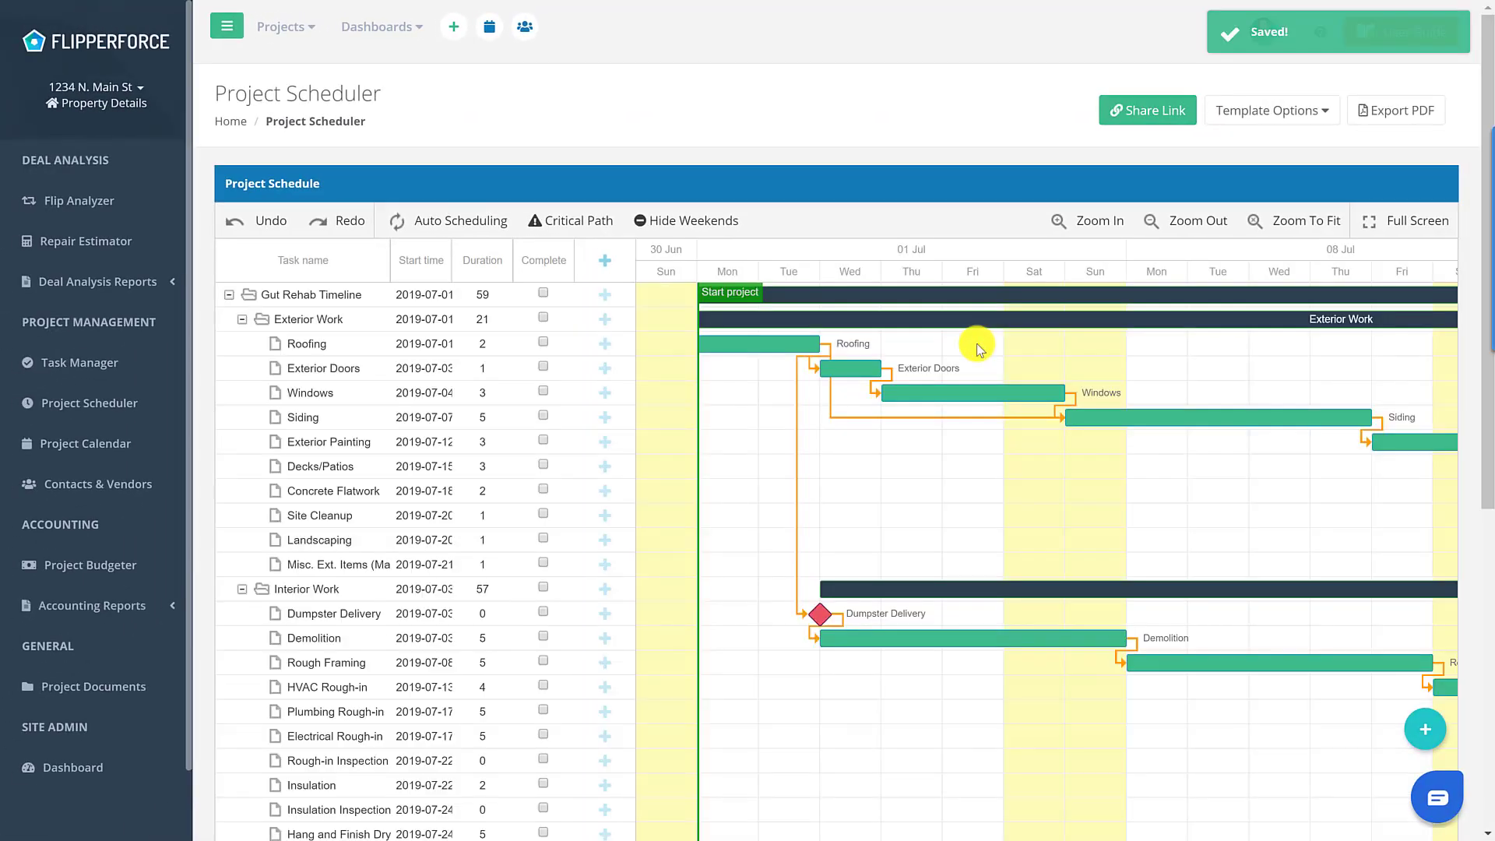
- Review the exterior and interior work tasks across the full Gut Rehab timeline
{"action": "left_click", "coordinate": [1282, 227]}
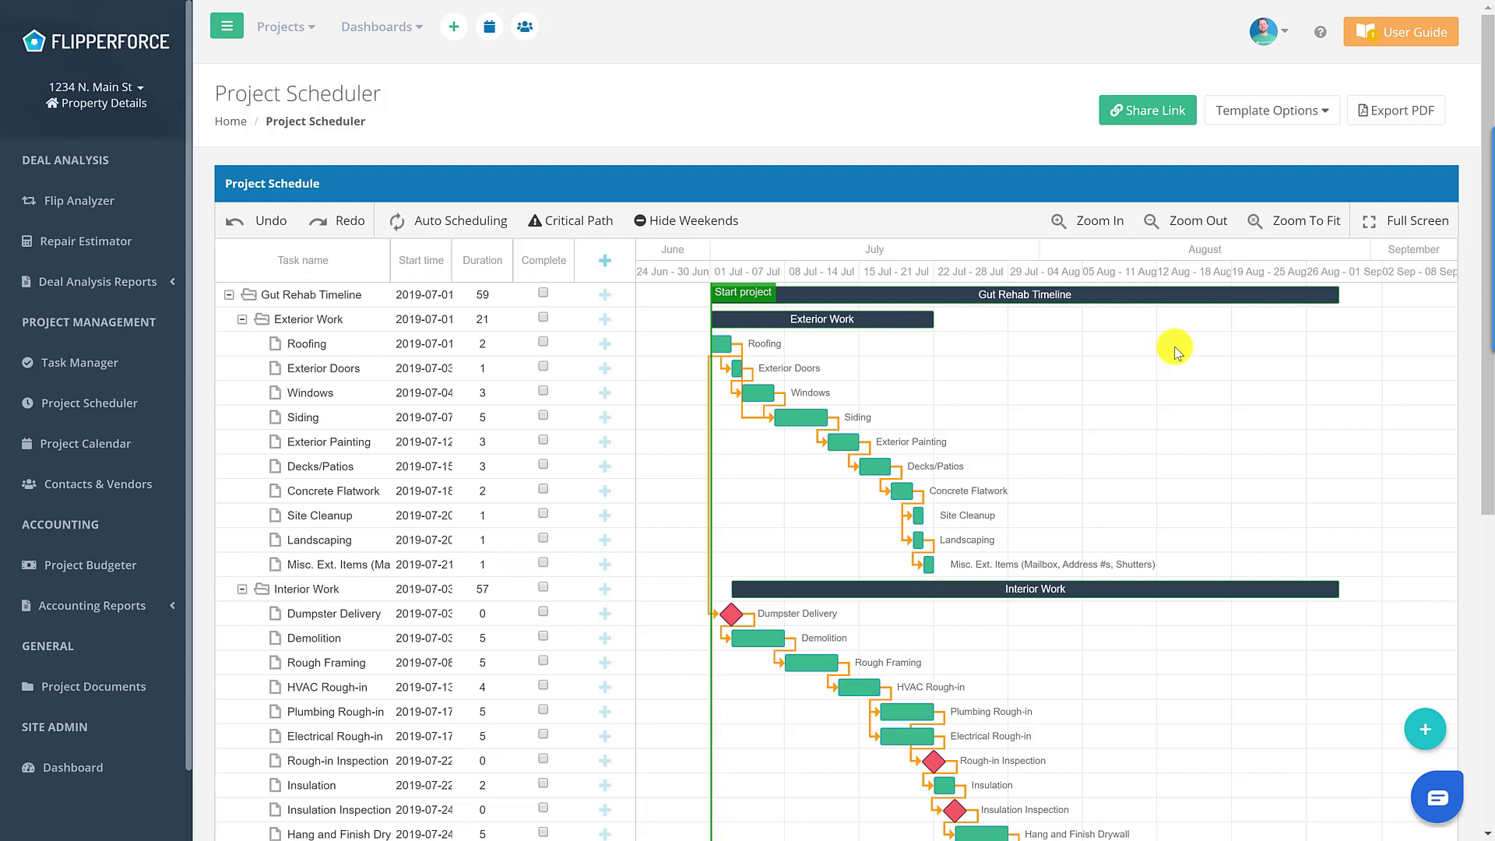
{"action": "mouse_move", "coordinate": [1189, 301]}
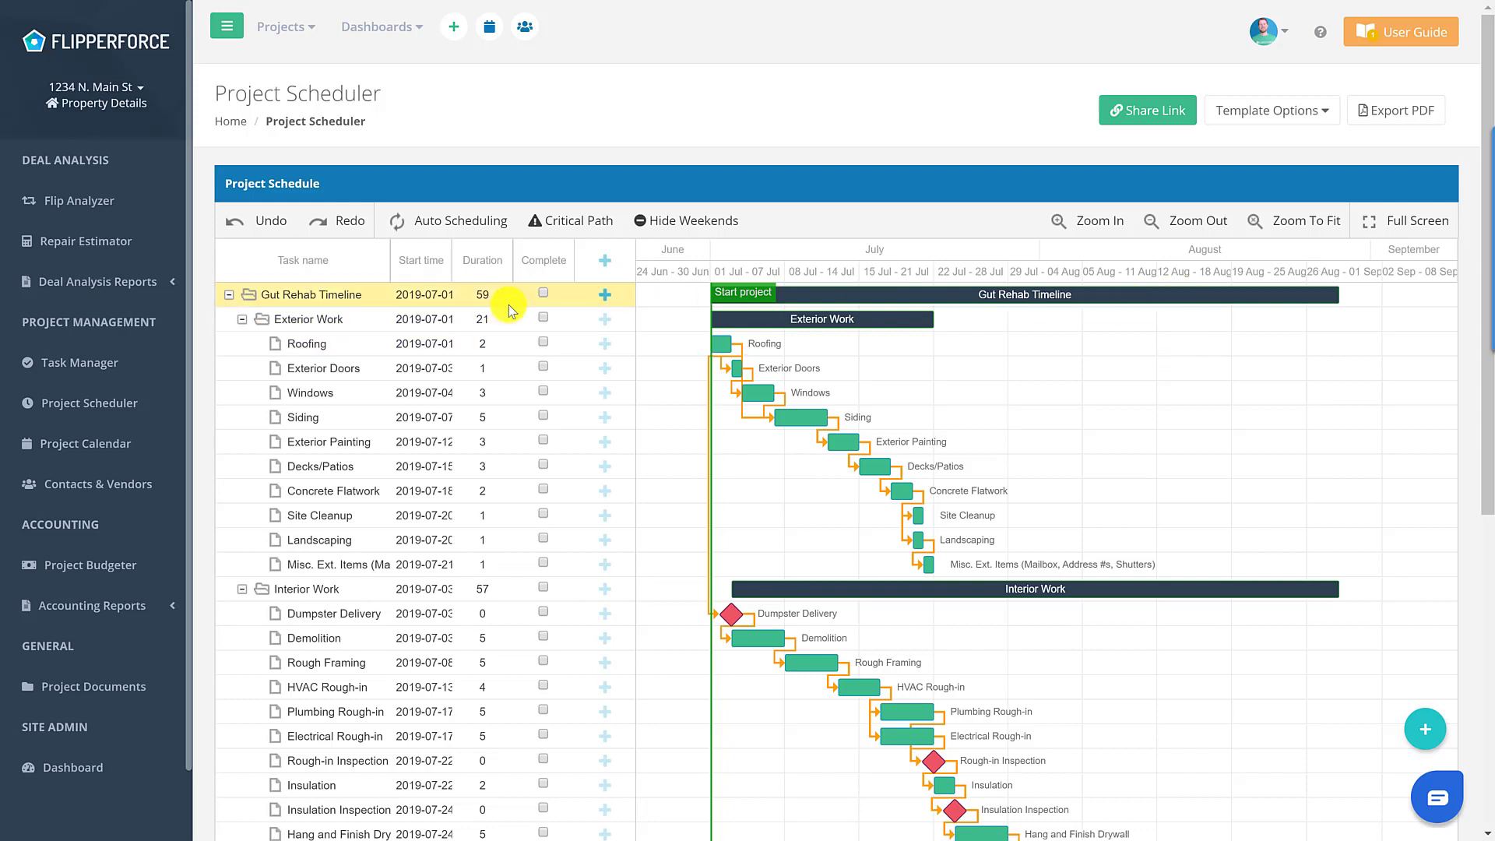
{"action": "mouse_move", "coordinate": [852, 327]}
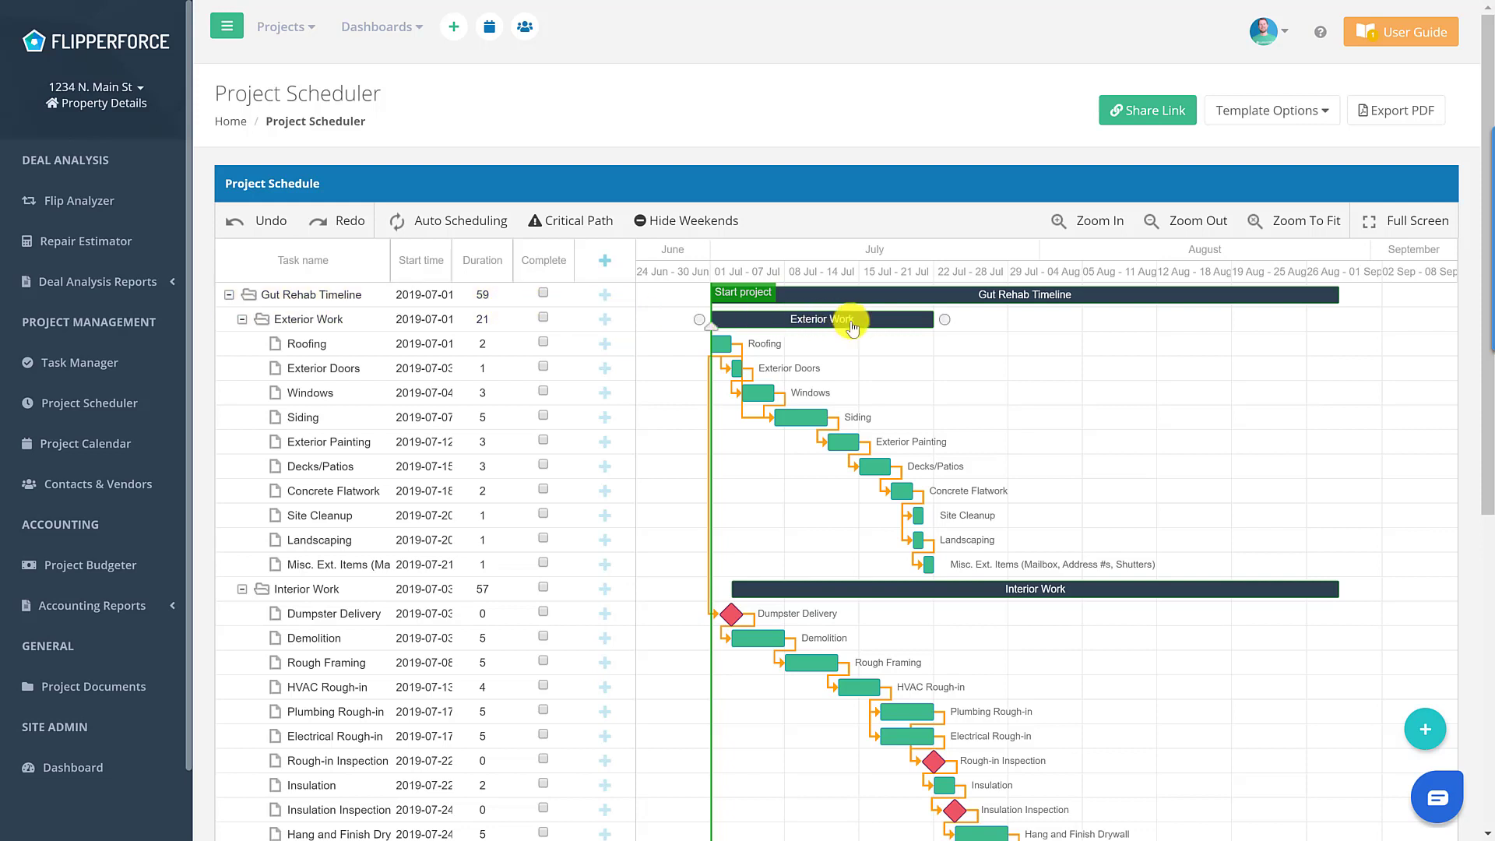
{"action": "mouse_move", "coordinate": [871, 598]}
{"action": "scroll", "coordinate": [693, 392], "scroll_direction": "down", "scroll_amount": 6}
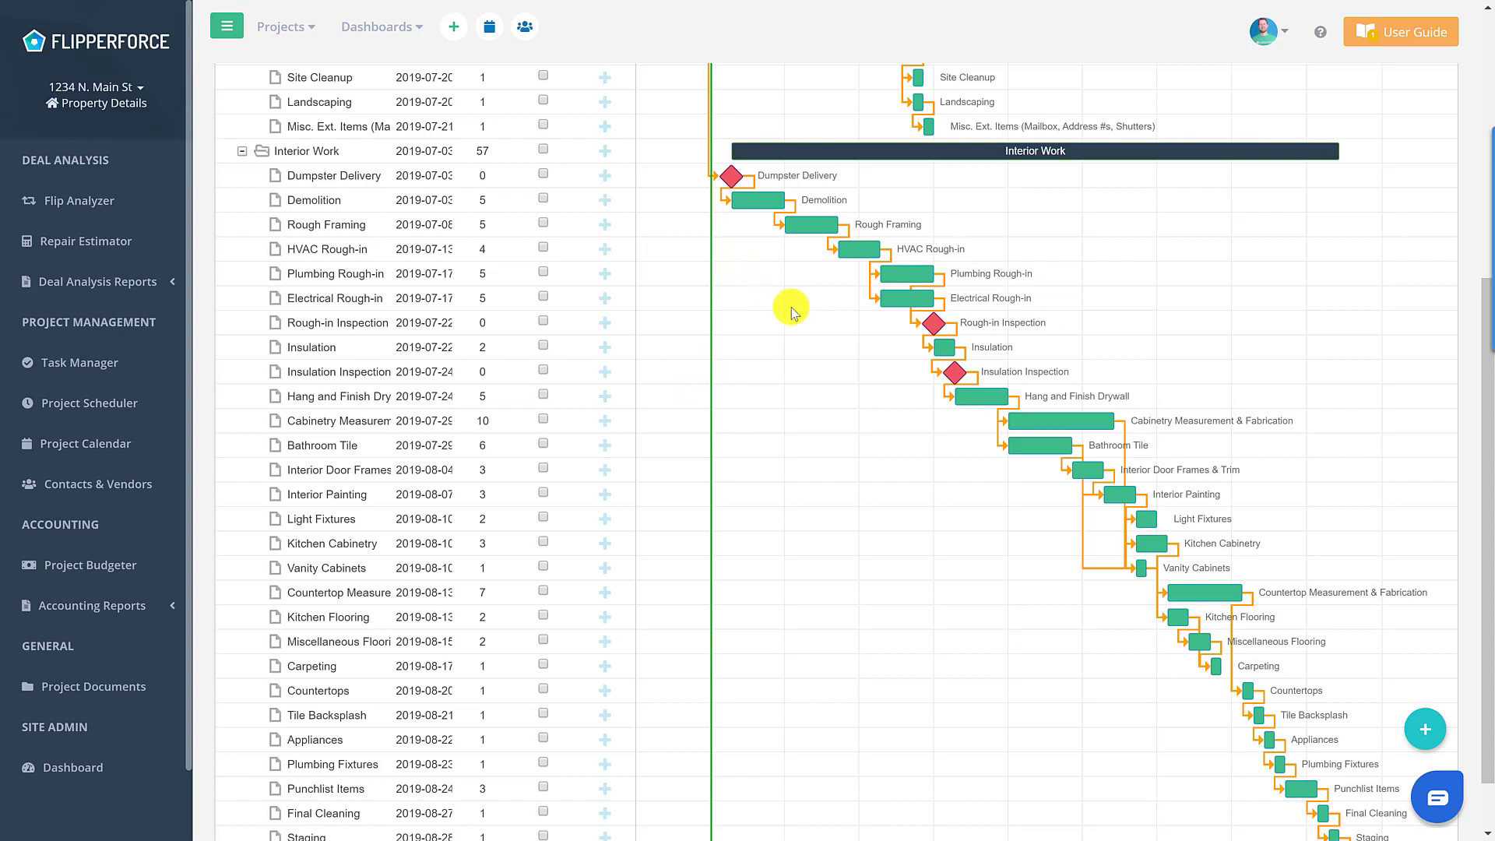
{"action": "scroll", "coordinate": [887, 417], "scroll_direction": "down", "scroll_amount": 1}
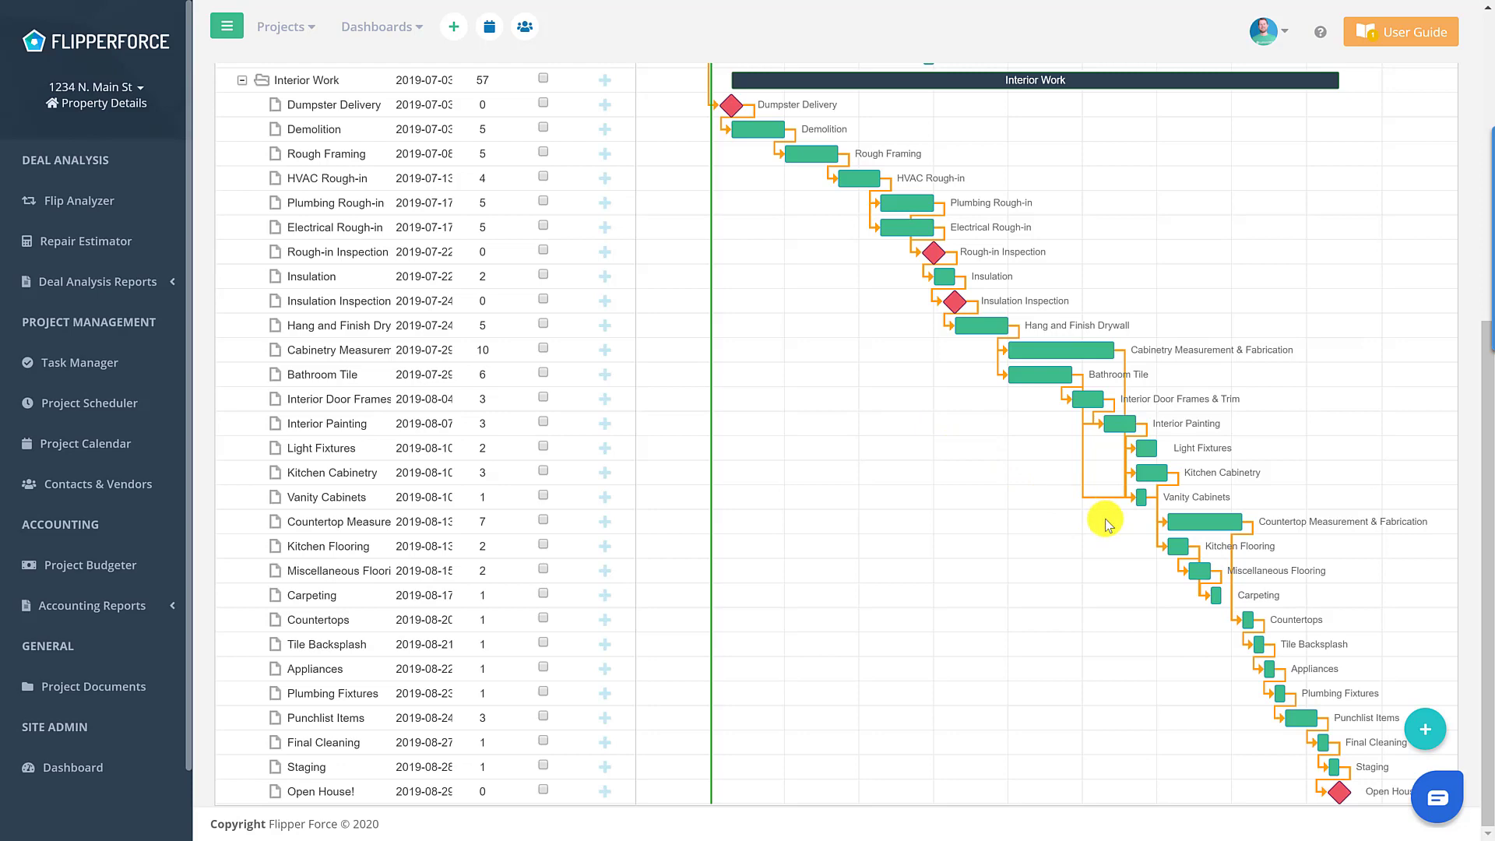
{"action": "scroll", "coordinate": [1105, 518], "scroll_direction": "up", "scroll_amount": 7}
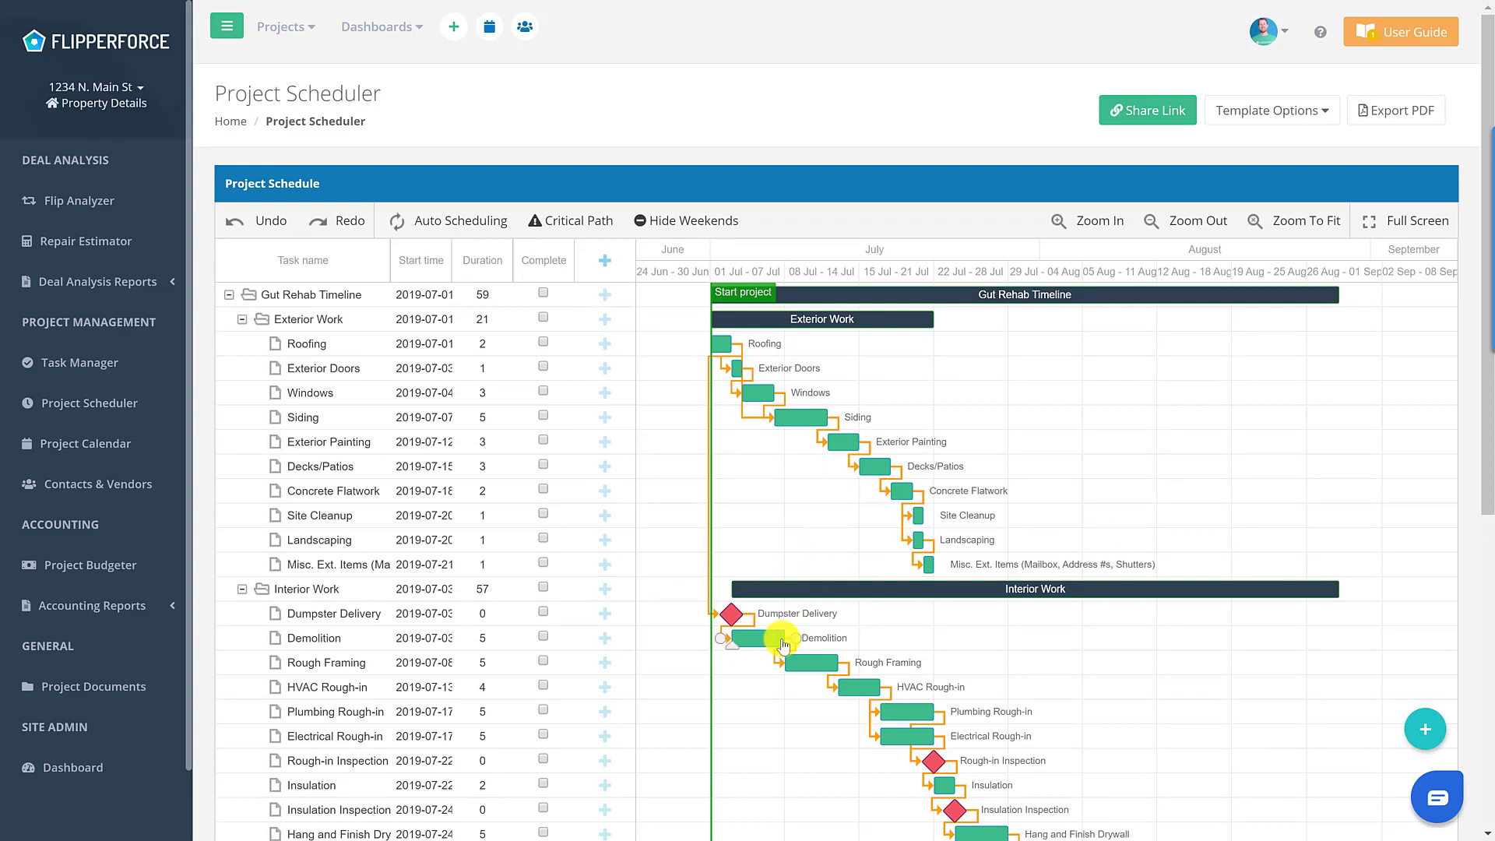
- Set the duration of the Demolition task under Interior Work to 8 days and save it
{"action": "double_click", "coordinate": [771, 646]}
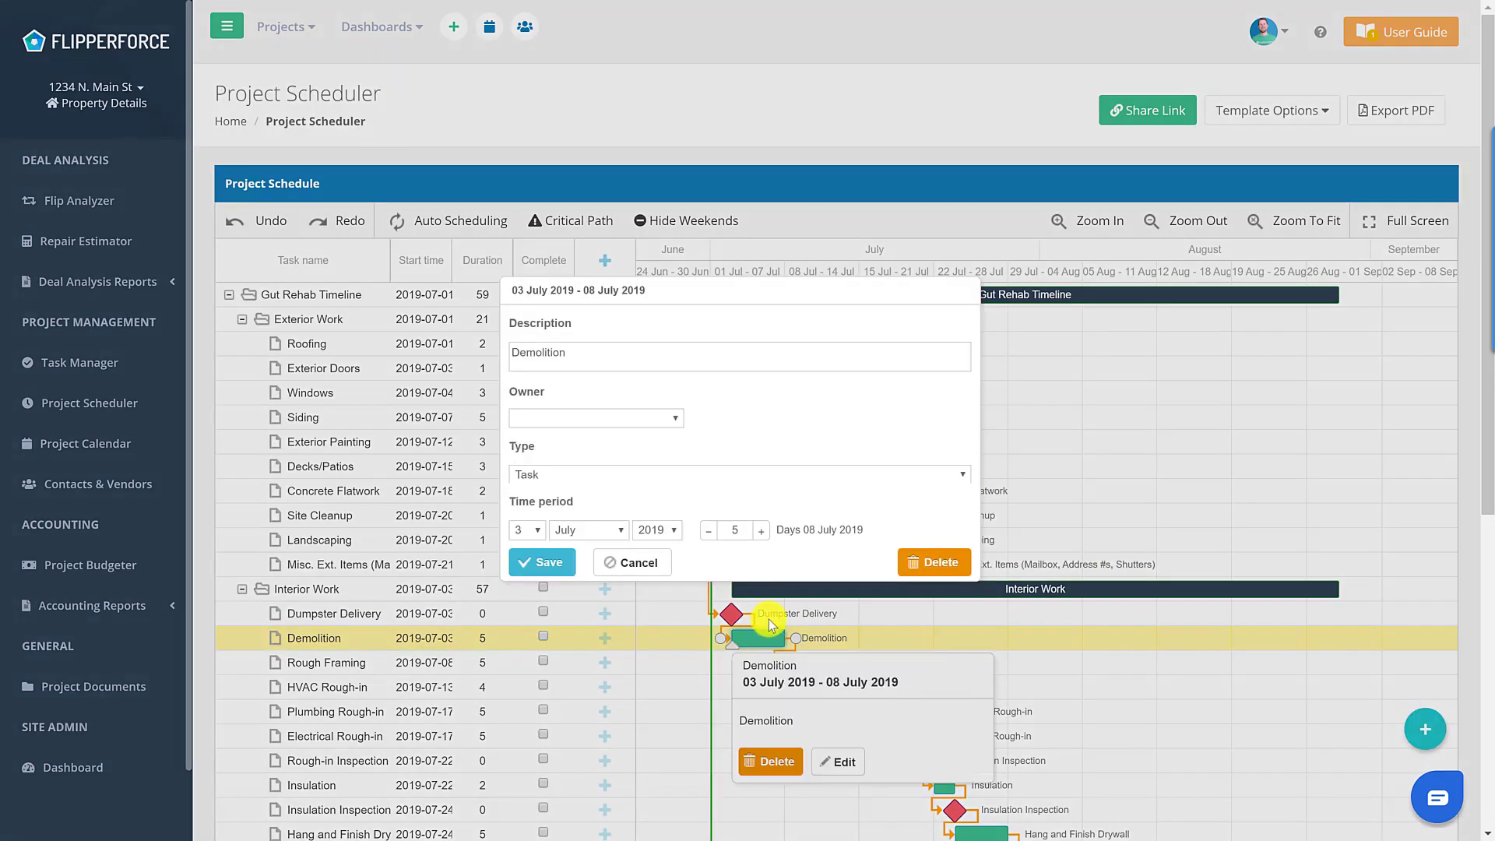
{"action": "left_click", "coordinate": [764, 534]}
{"action": "left_click", "coordinate": [540, 562]}
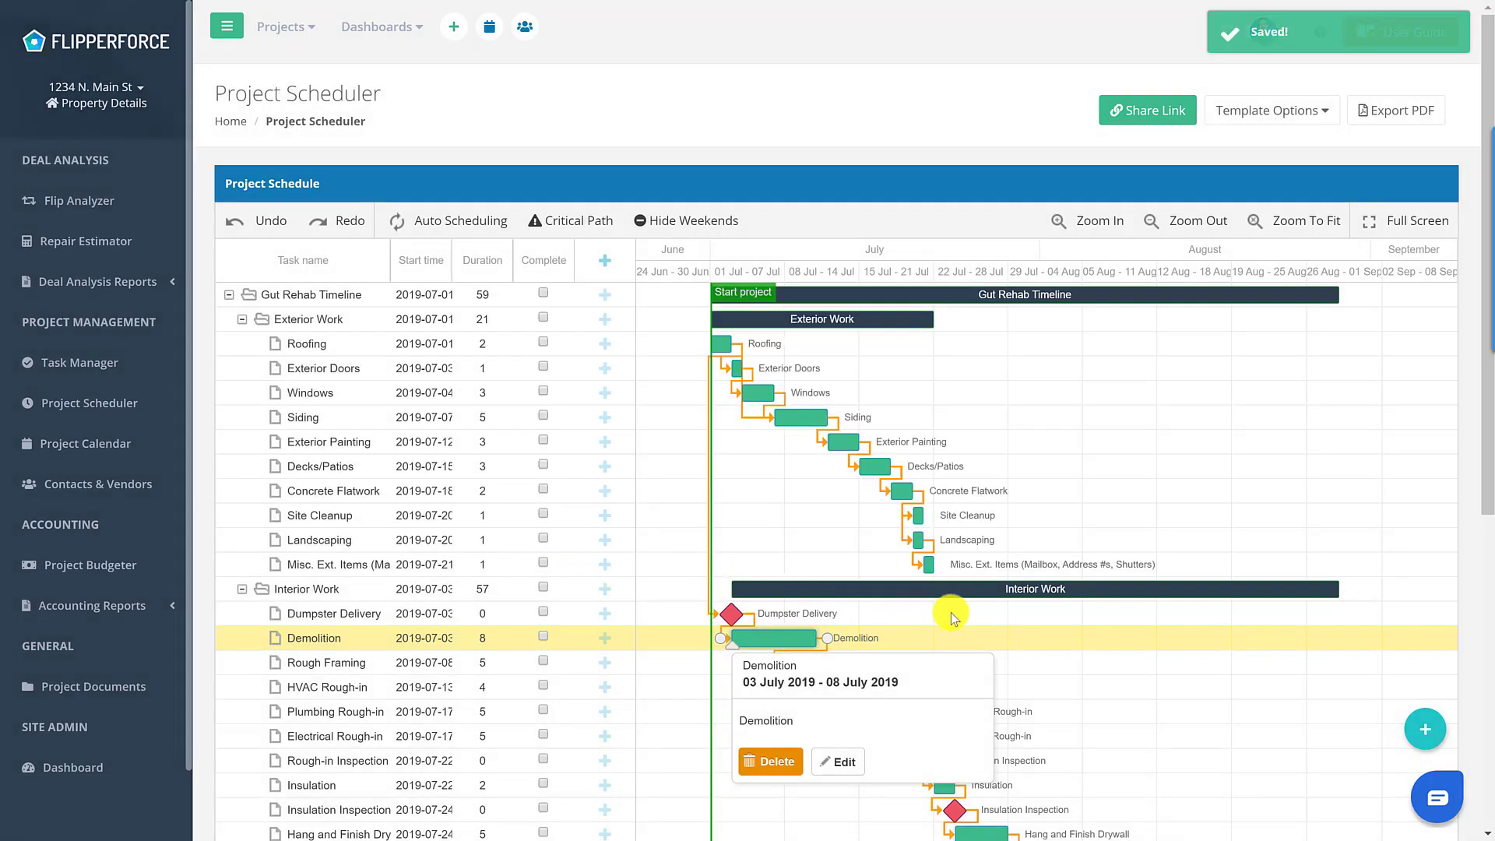
{"action": "left_click", "coordinate": [1000, 617]}
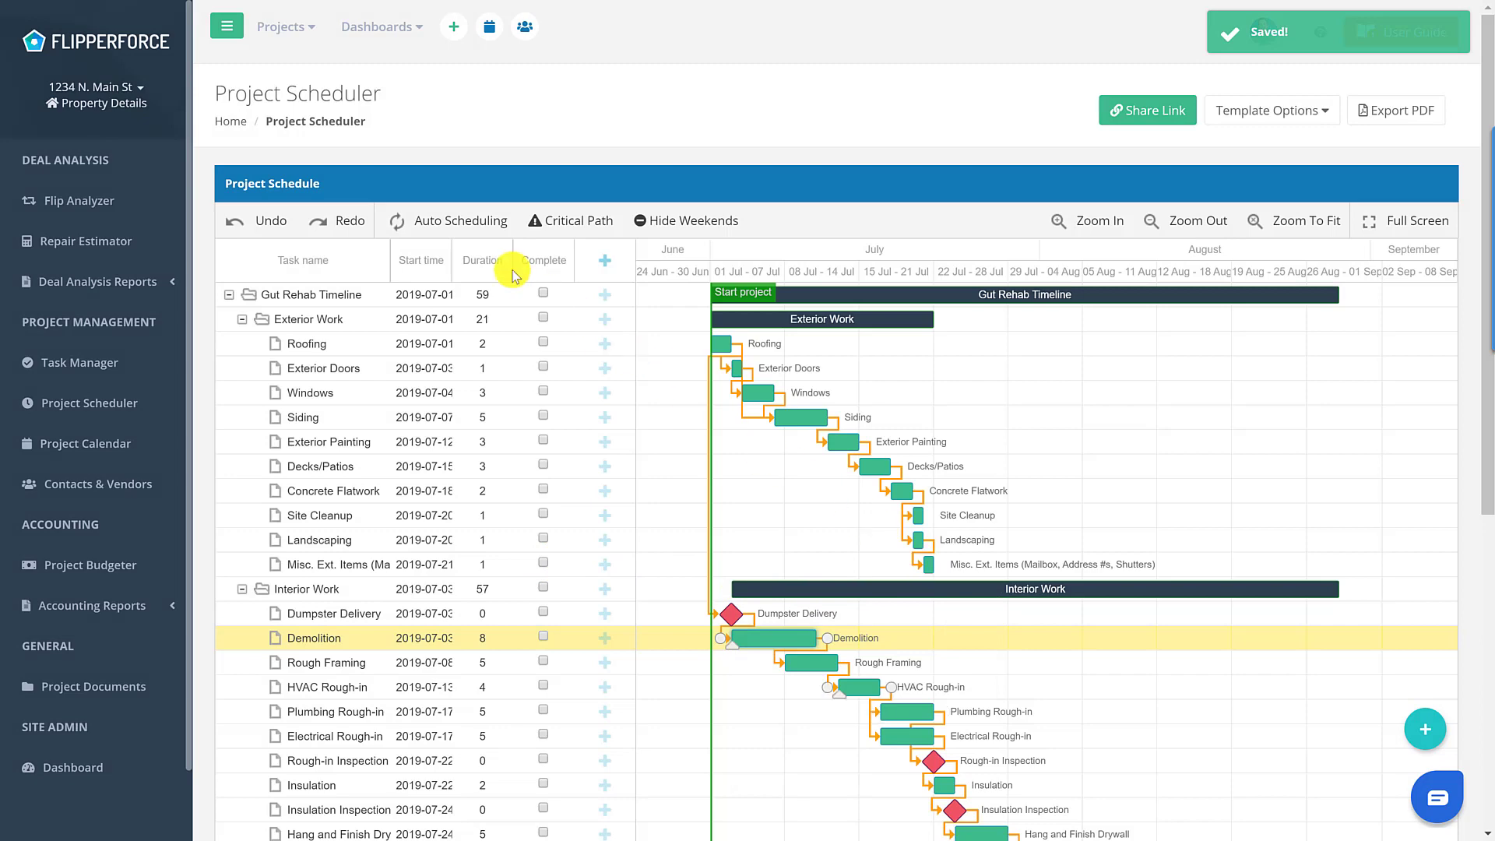
- Turn on Auto Scheduling to reschedule the tasks that depend on Demolition, and check the dependent interior tasks
{"action": "left_click", "coordinate": [454, 226]}
{"action": "scroll", "coordinate": [1040, 713], "scroll_direction": "down", "scroll_amount": 2}
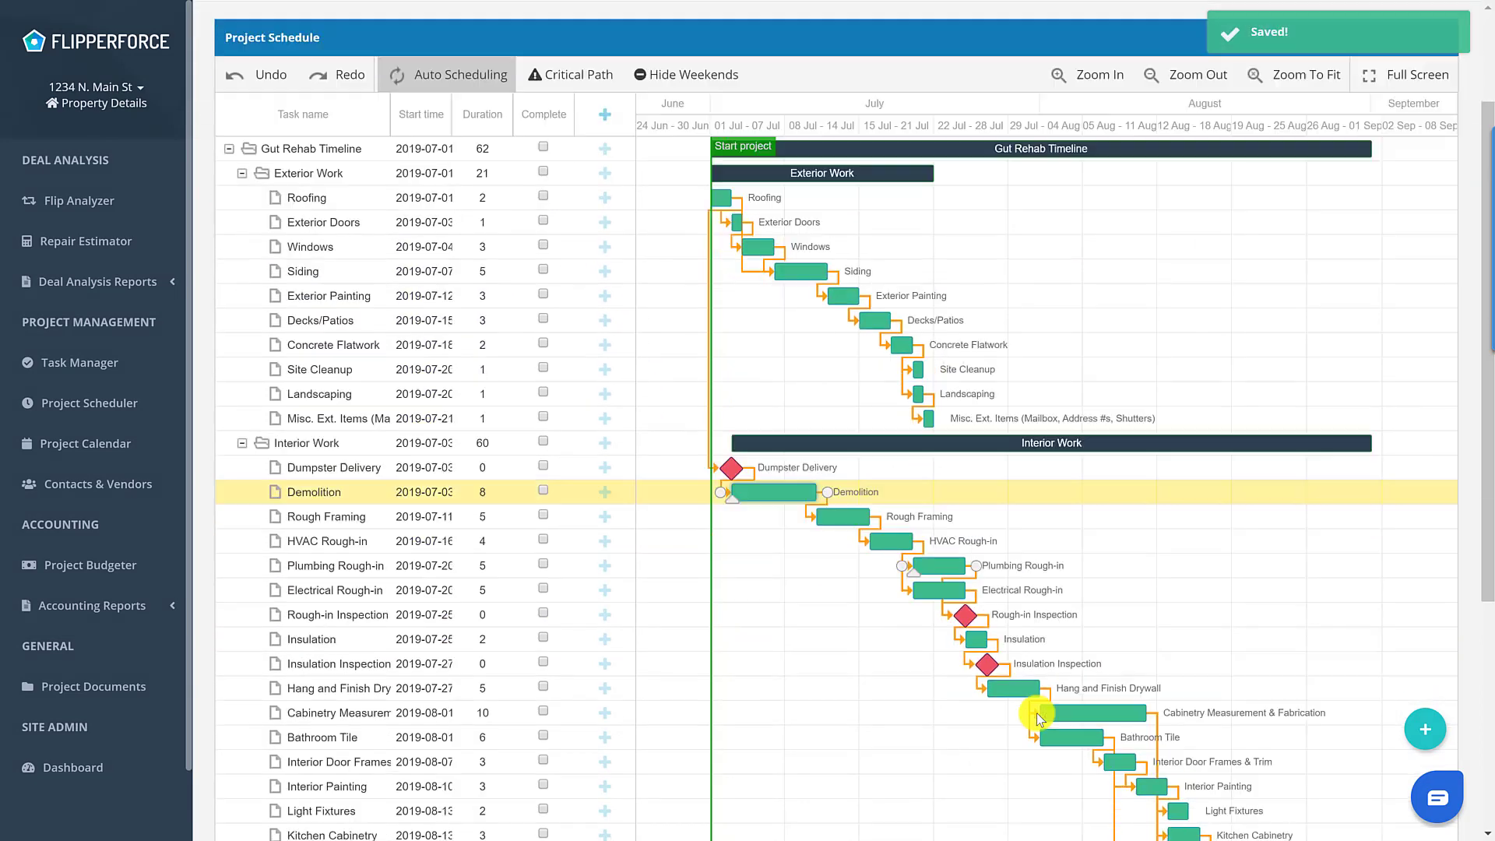
{"action": "scroll", "coordinate": [1036, 712], "scroll_direction": "down", "scroll_amount": 5}
{"action": "scroll", "coordinate": [1036, 713], "scroll_direction": "up", "scroll_amount": 2}
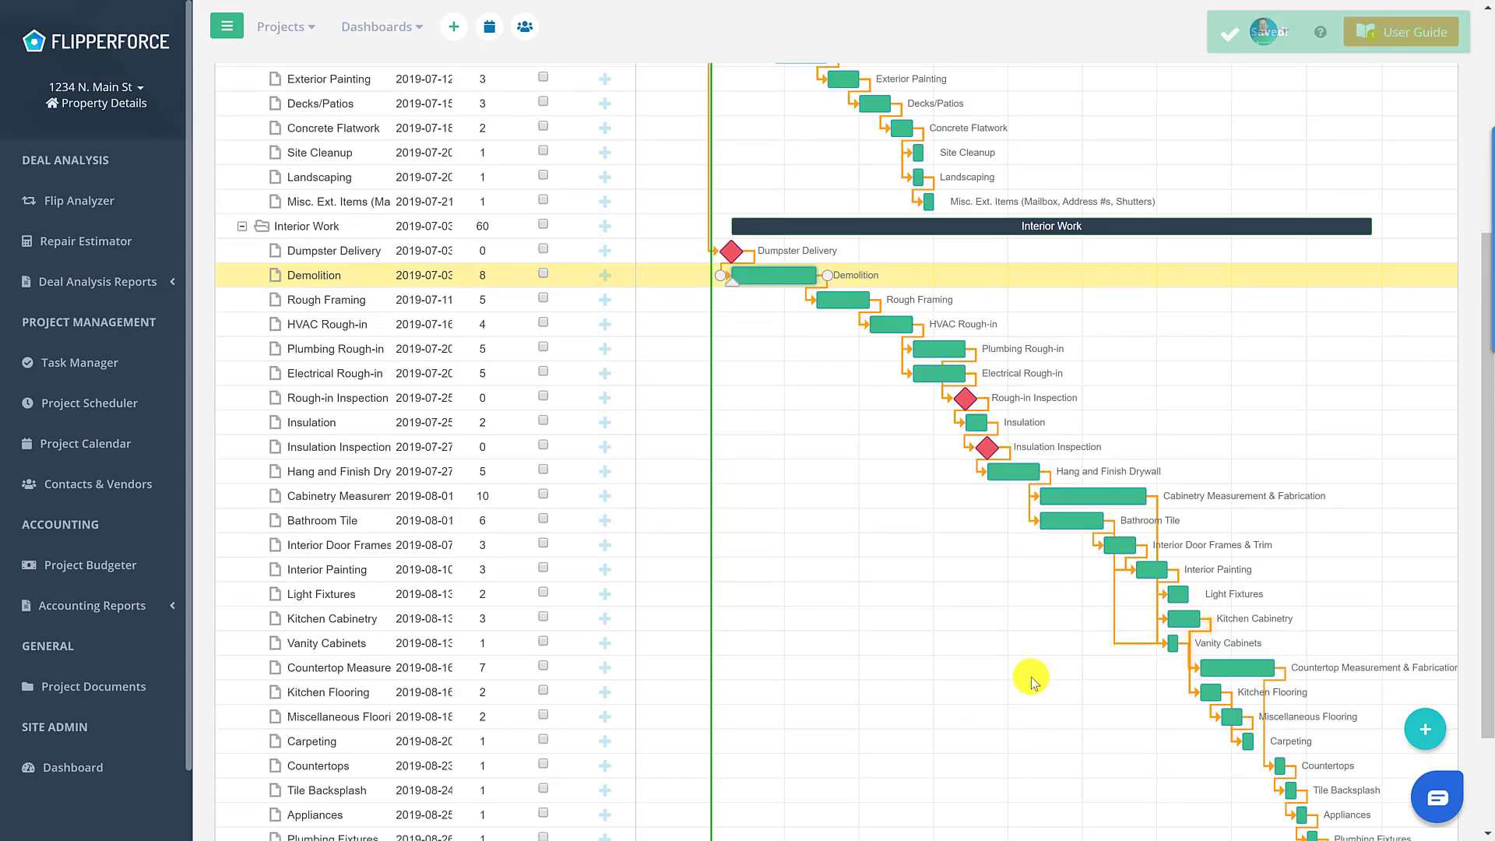
{"action": "scroll", "coordinate": [1011, 550], "scroll_direction": "up", "scroll_amount": 5}
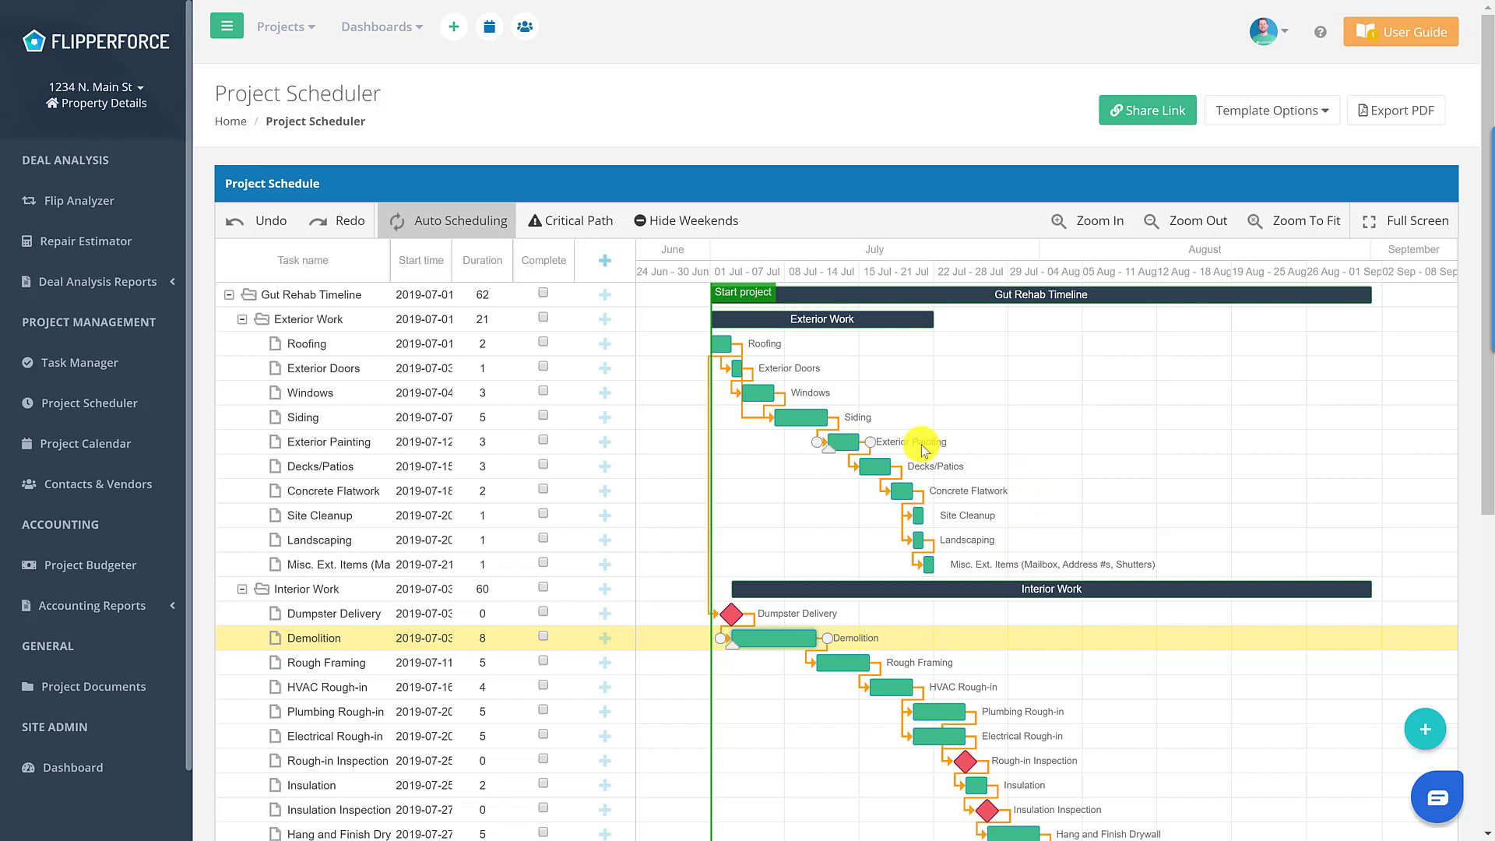
{"action": "scroll", "coordinate": [921, 452], "scroll_direction": "down", "scroll_amount": 4}
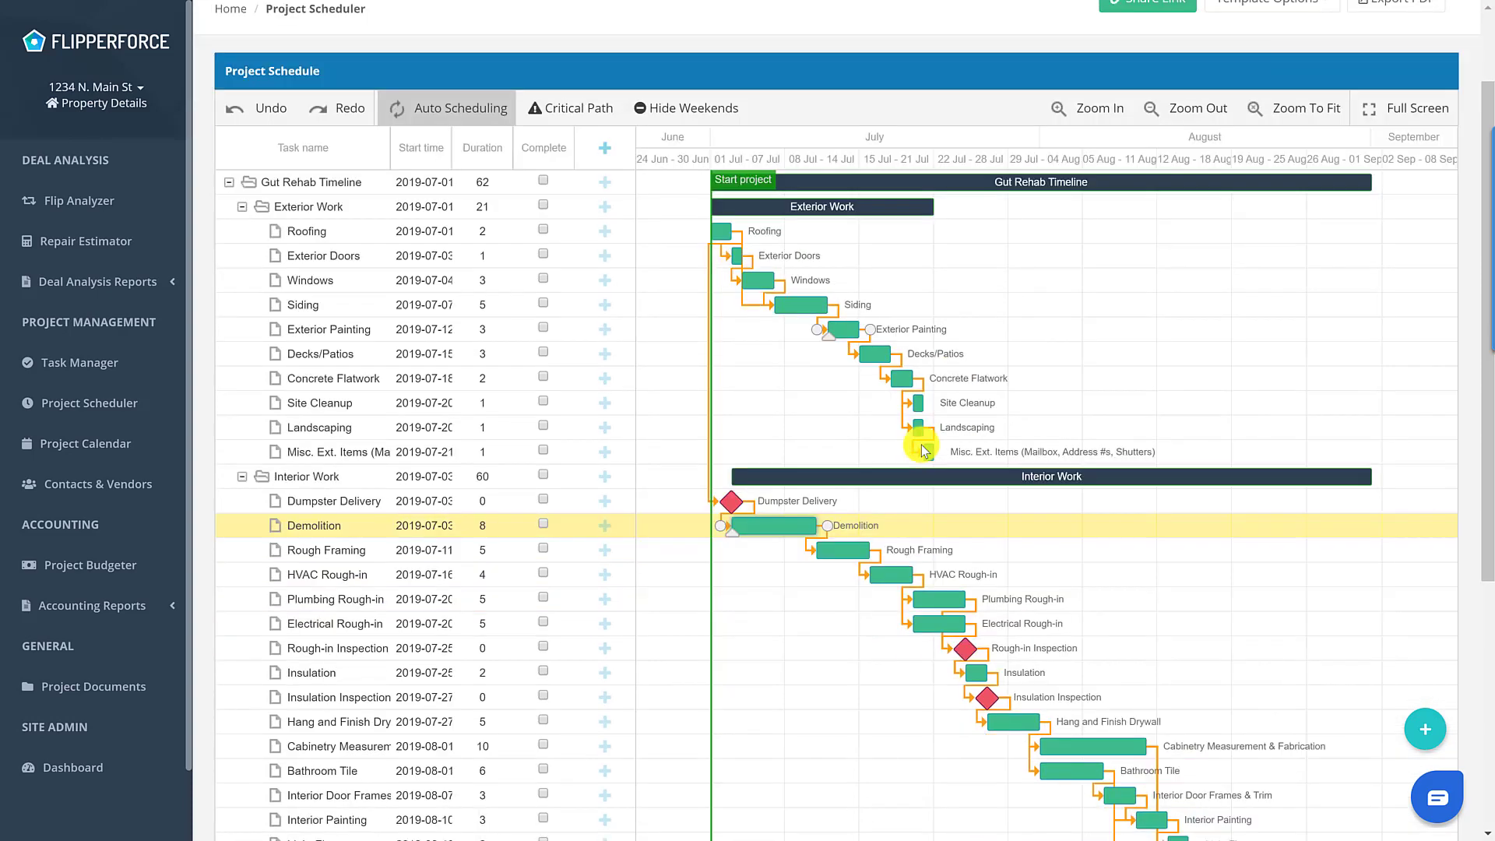
{"action": "scroll", "coordinate": [1220, 771], "scroll_direction": "down", "scroll_amount": 2}
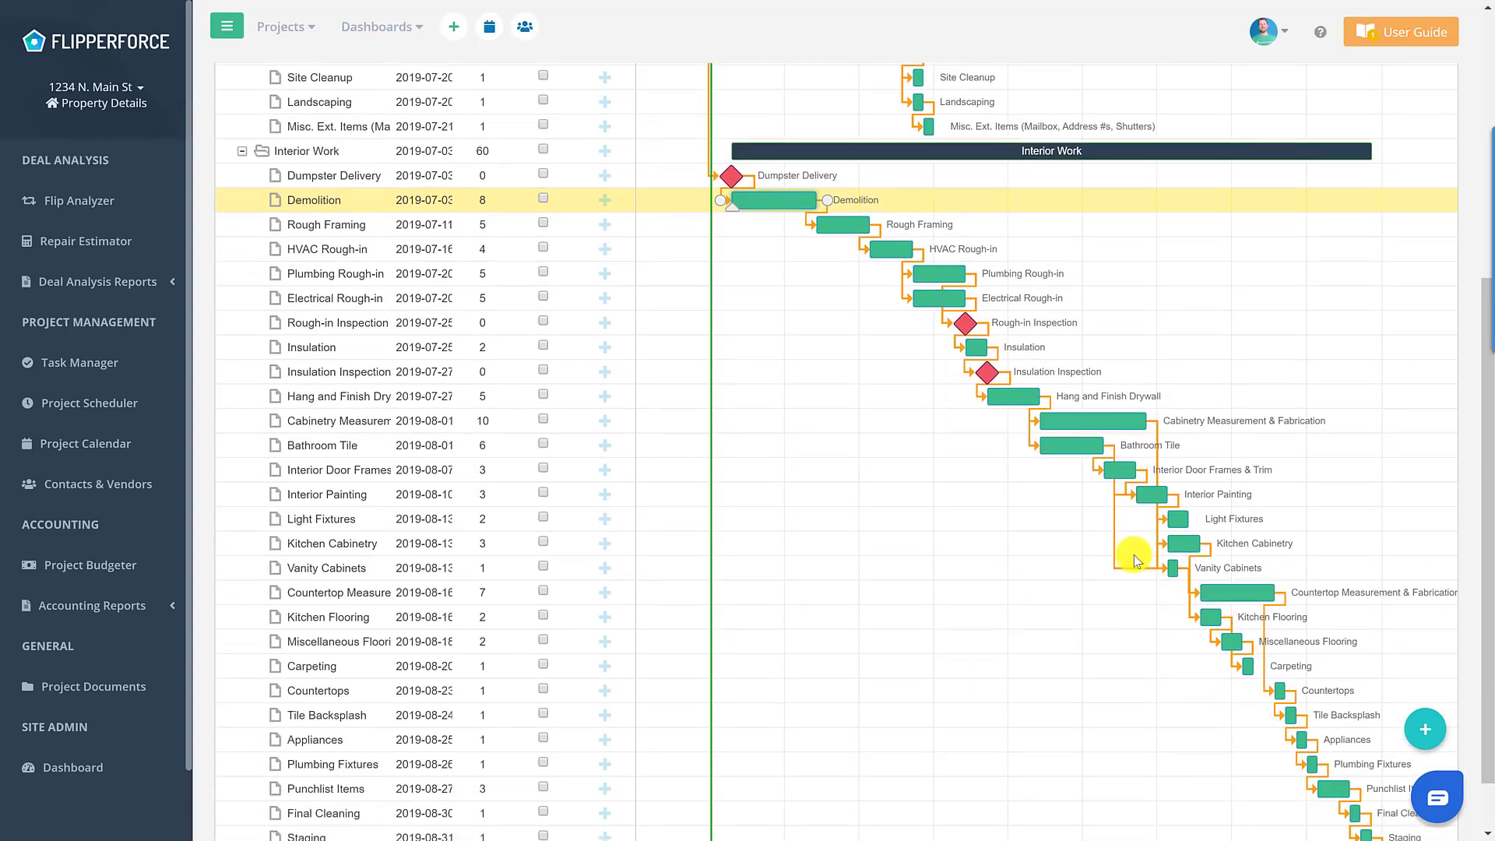
{"action": "scroll", "coordinate": [1134, 555], "scroll_direction": "up", "scroll_amount": 6}
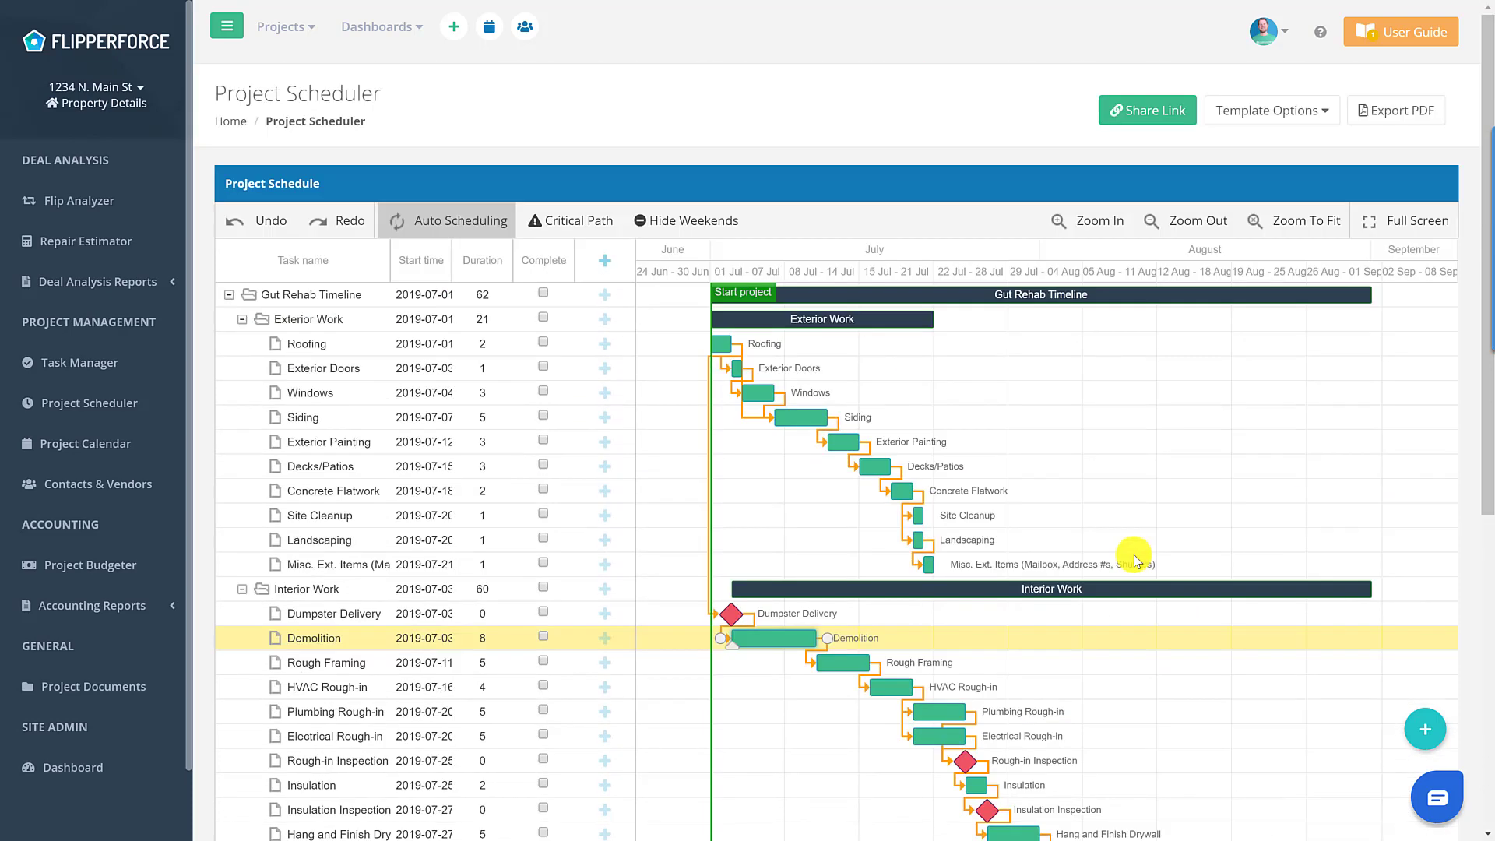
- Replace the current schedule with the pre-built Cosmetic Rehab Schedule template
{"action": "left_click", "coordinate": [1323, 111]}
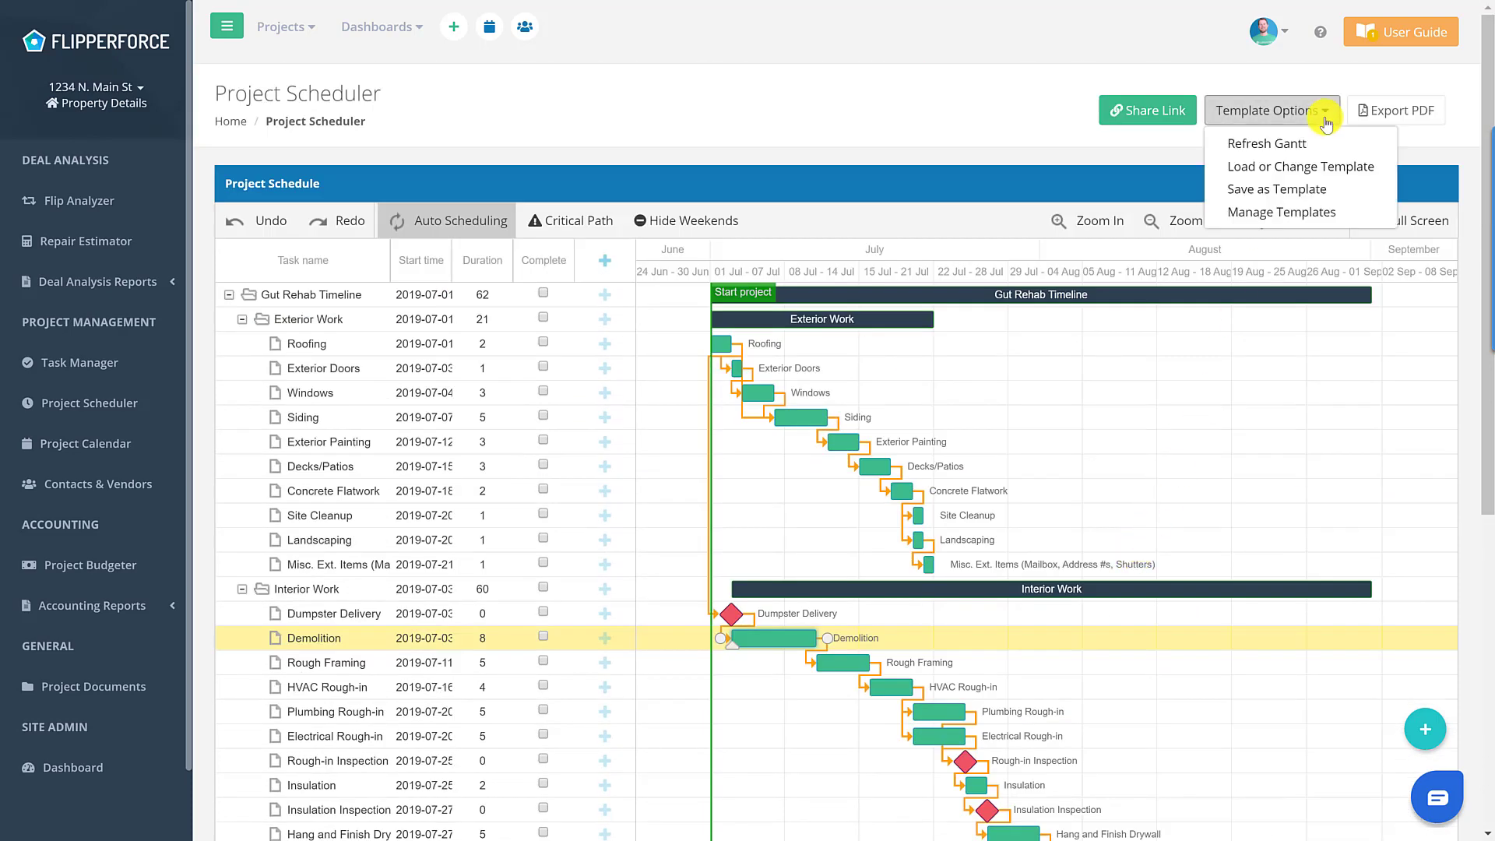
{"action": "left_click", "coordinate": [1316, 166]}
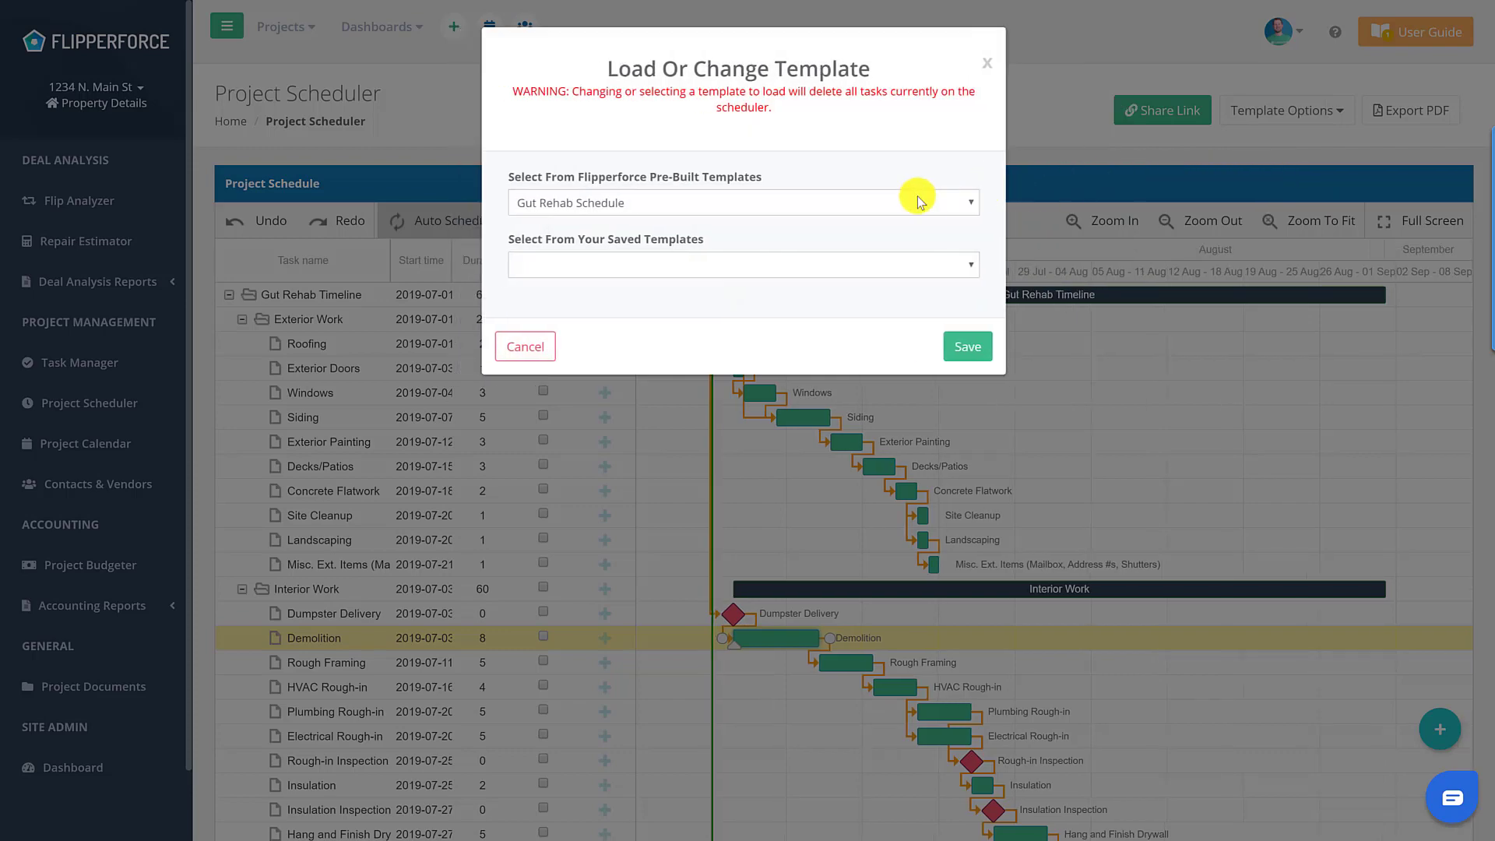
{"action": "left_click", "coordinate": [832, 204]}
{"action": "left_click", "coordinate": [721, 282]}
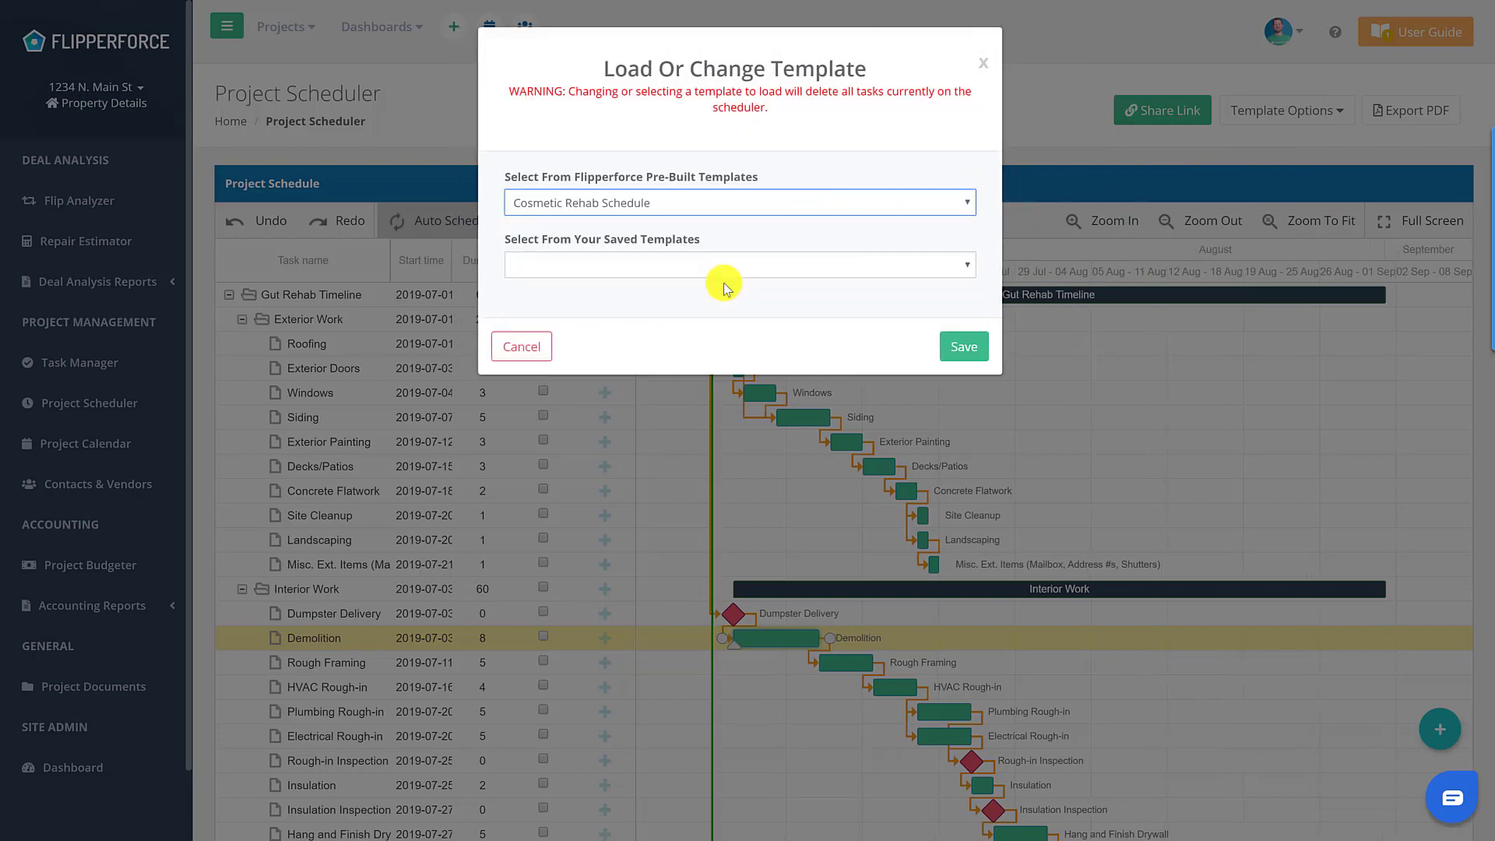
{"action": "left_click", "coordinate": [973, 348]}
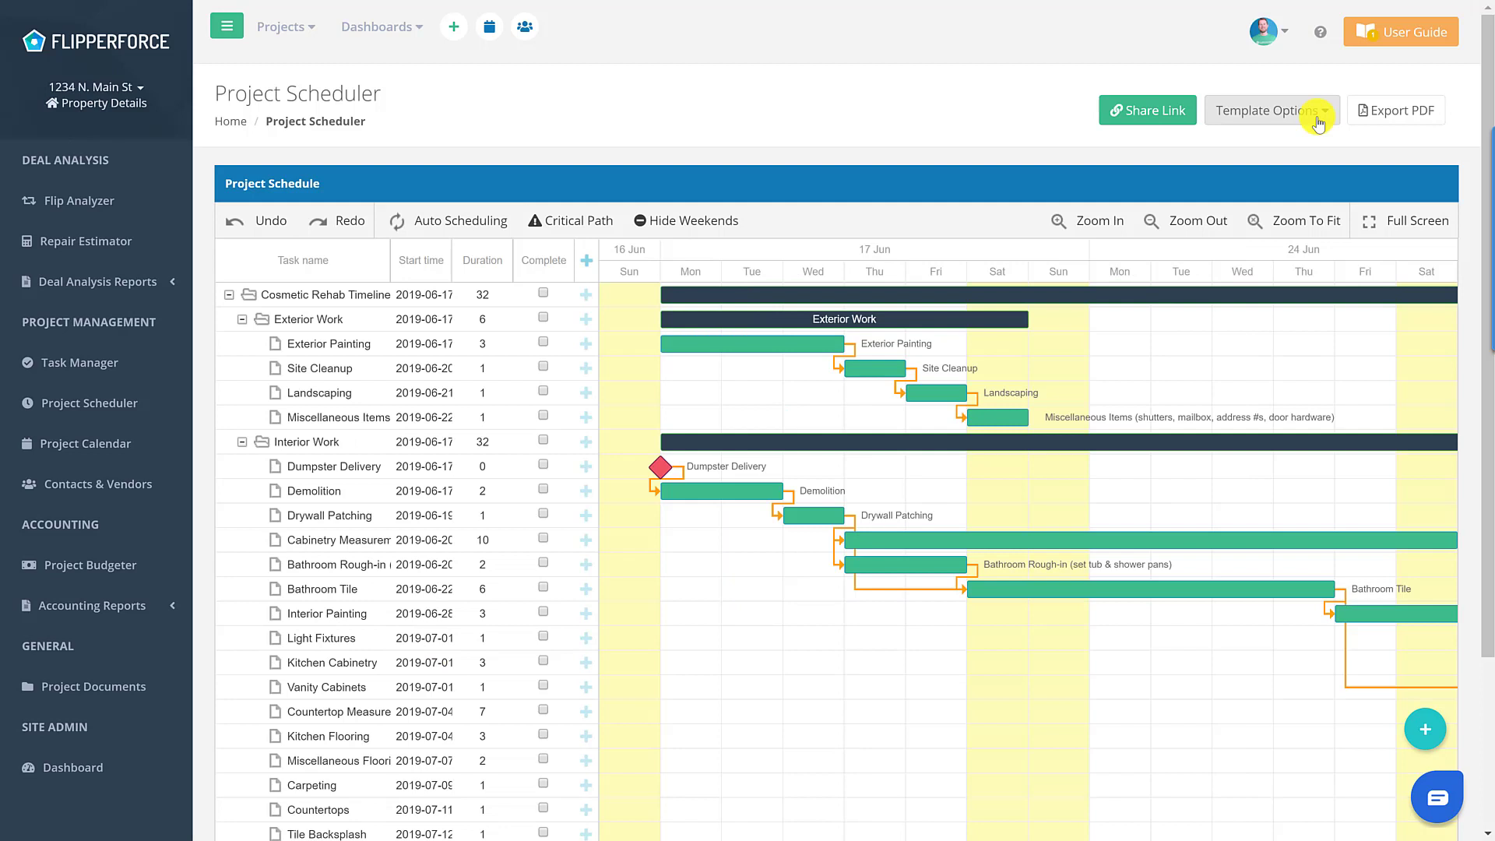
- Review the full Cosmetic Rehab timeline from exterior painting through to the open house
{"action": "left_click", "coordinate": [1310, 221]}
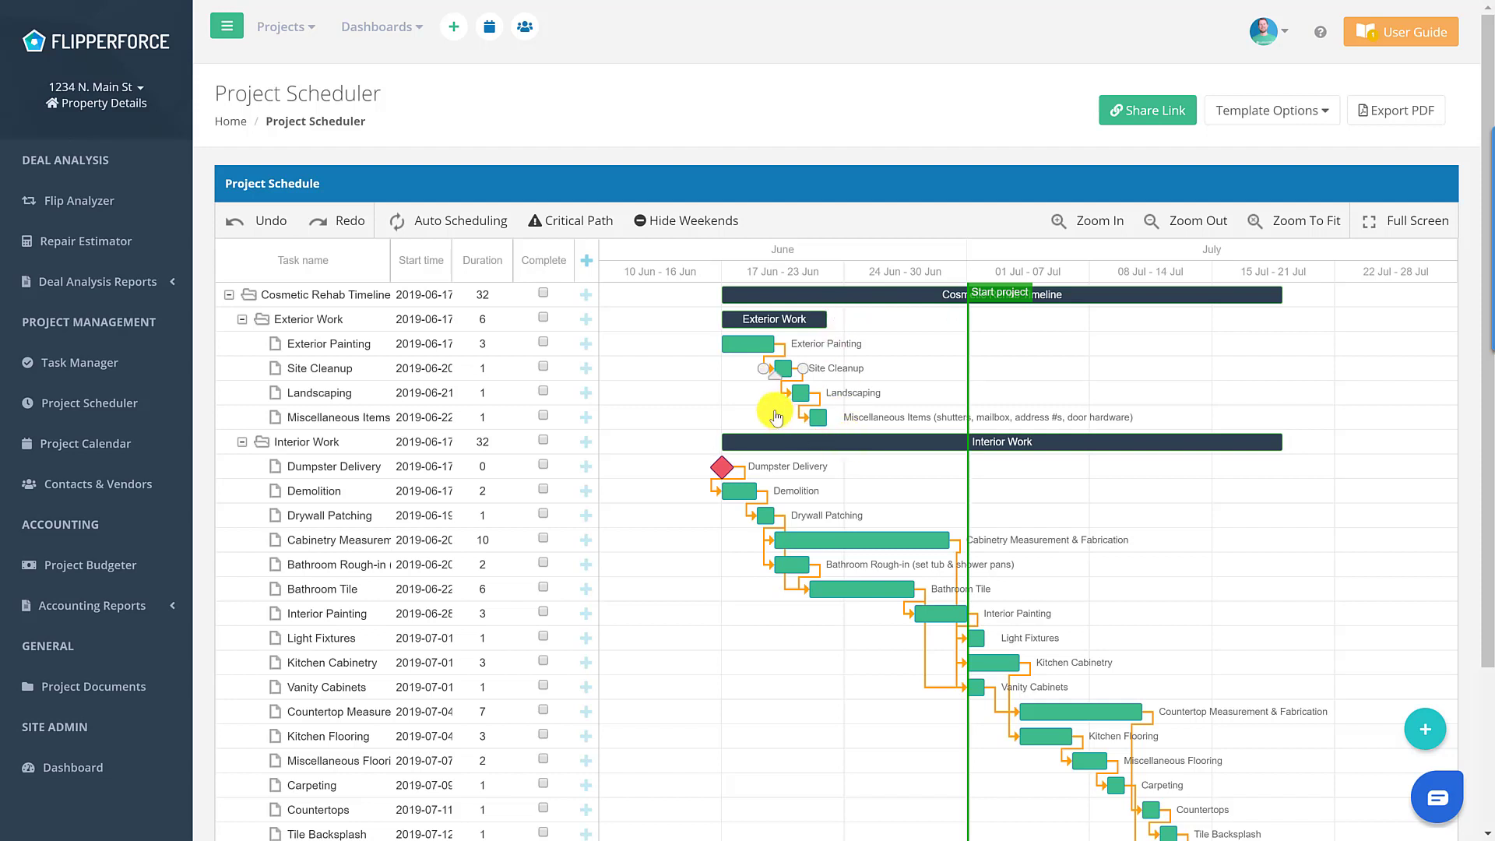
{"action": "scroll", "coordinate": [771, 405], "scroll_direction": "down", "scroll_amount": 3}
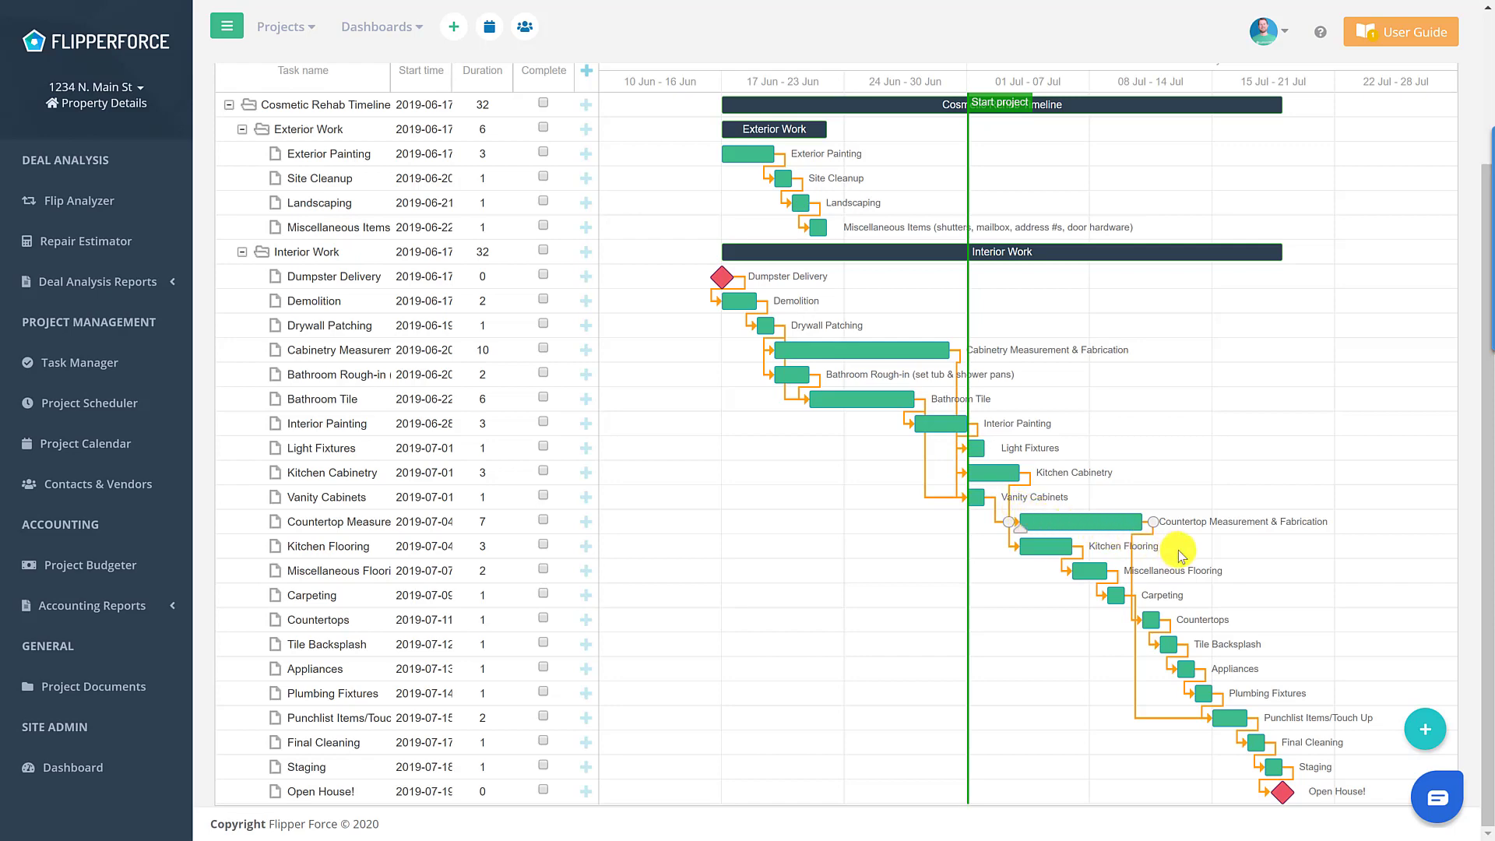
{"action": "scroll", "coordinate": [1176, 545], "scroll_direction": "up", "scroll_amount": 3}
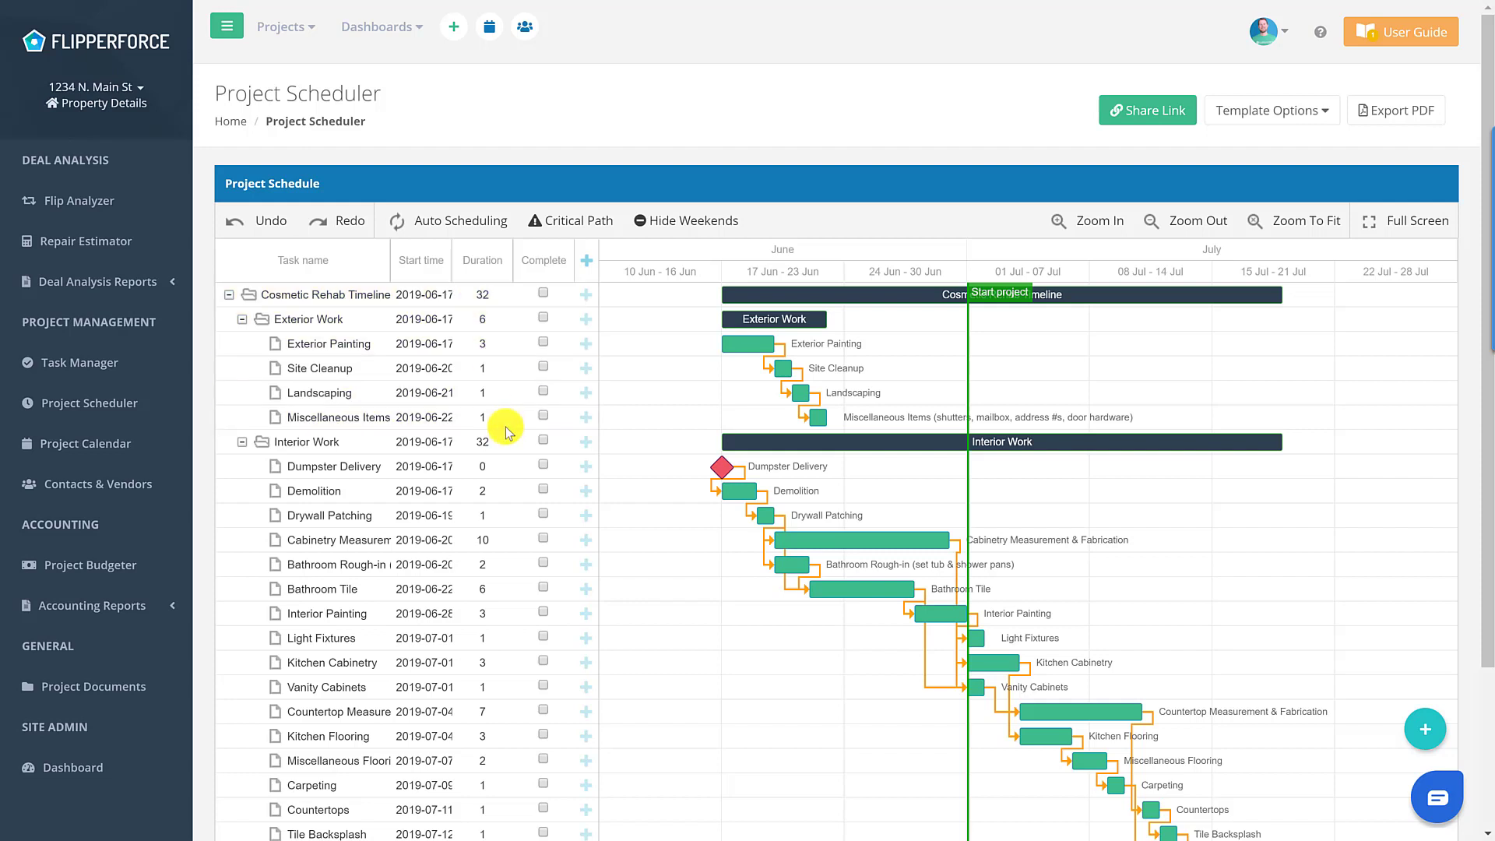
- Replace the current schedule with the pre-built New Construction Schedule template
{"action": "left_click", "coordinate": [1300, 121]}
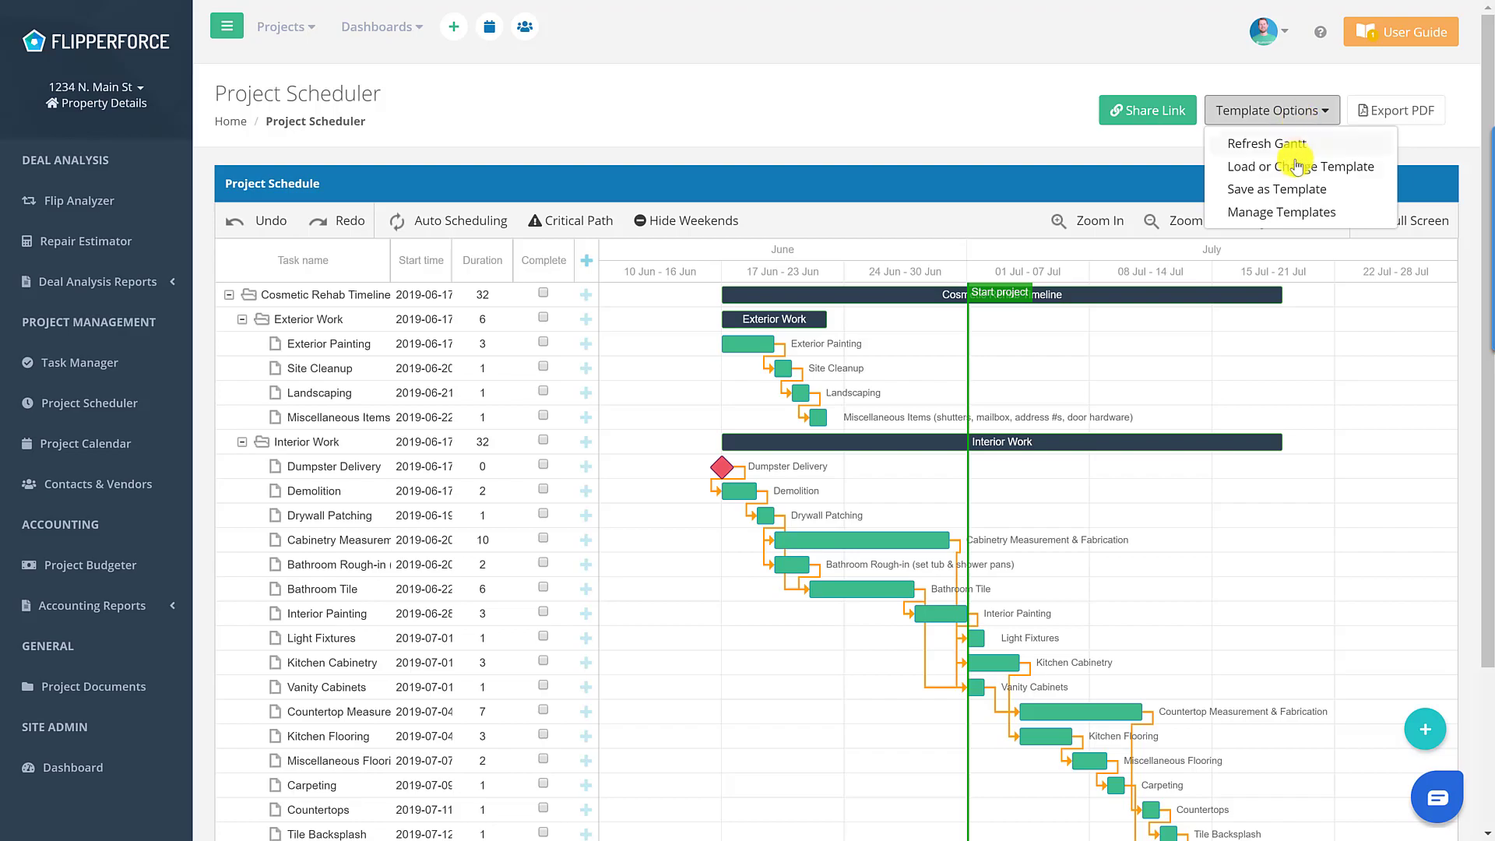
{"action": "left_click", "coordinate": [1296, 165]}
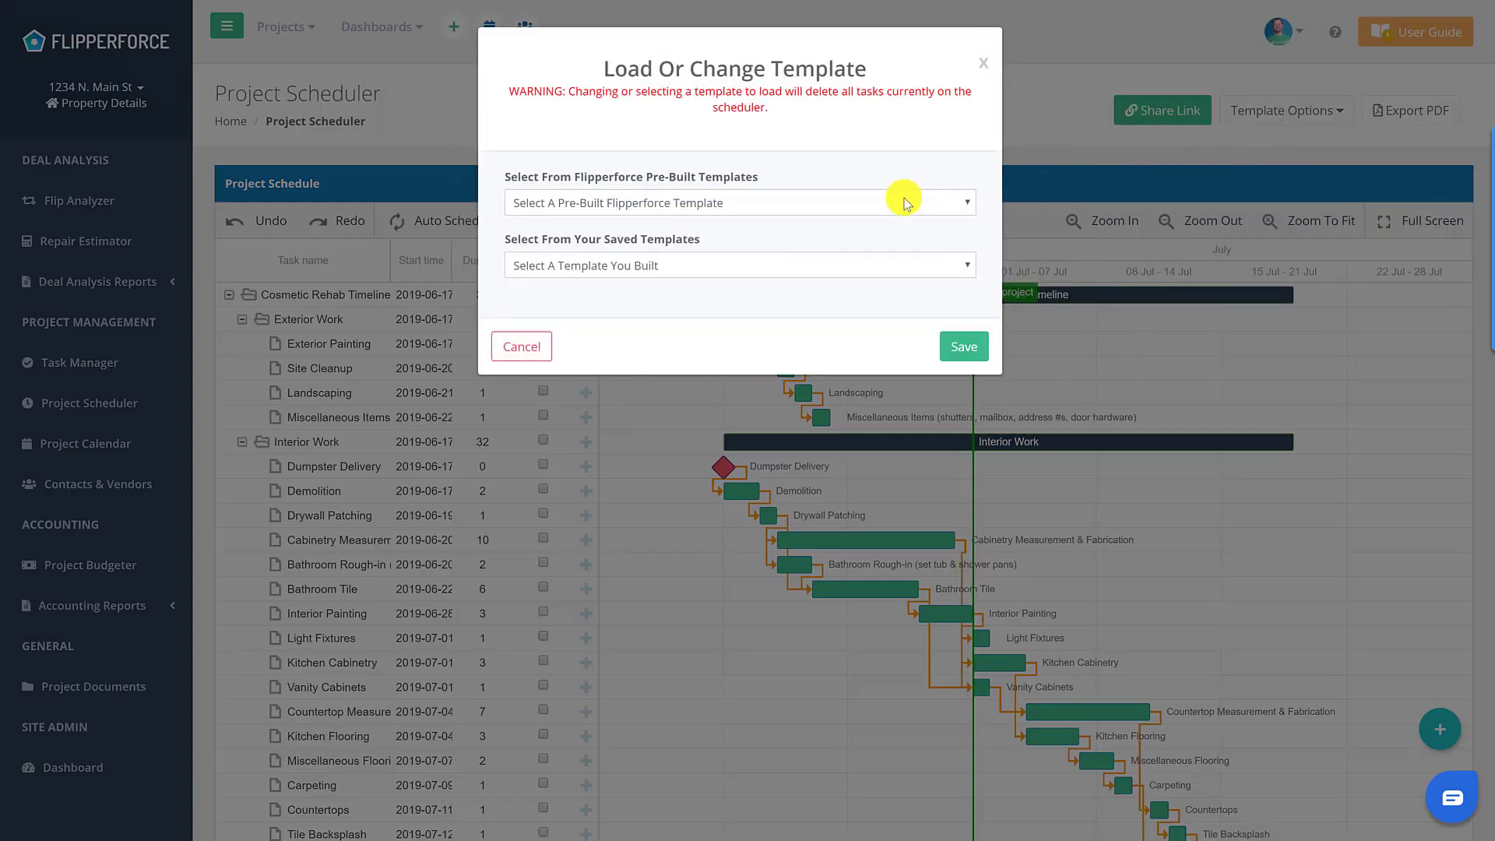
{"action": "left_click", "coordinate": [760, 208]}
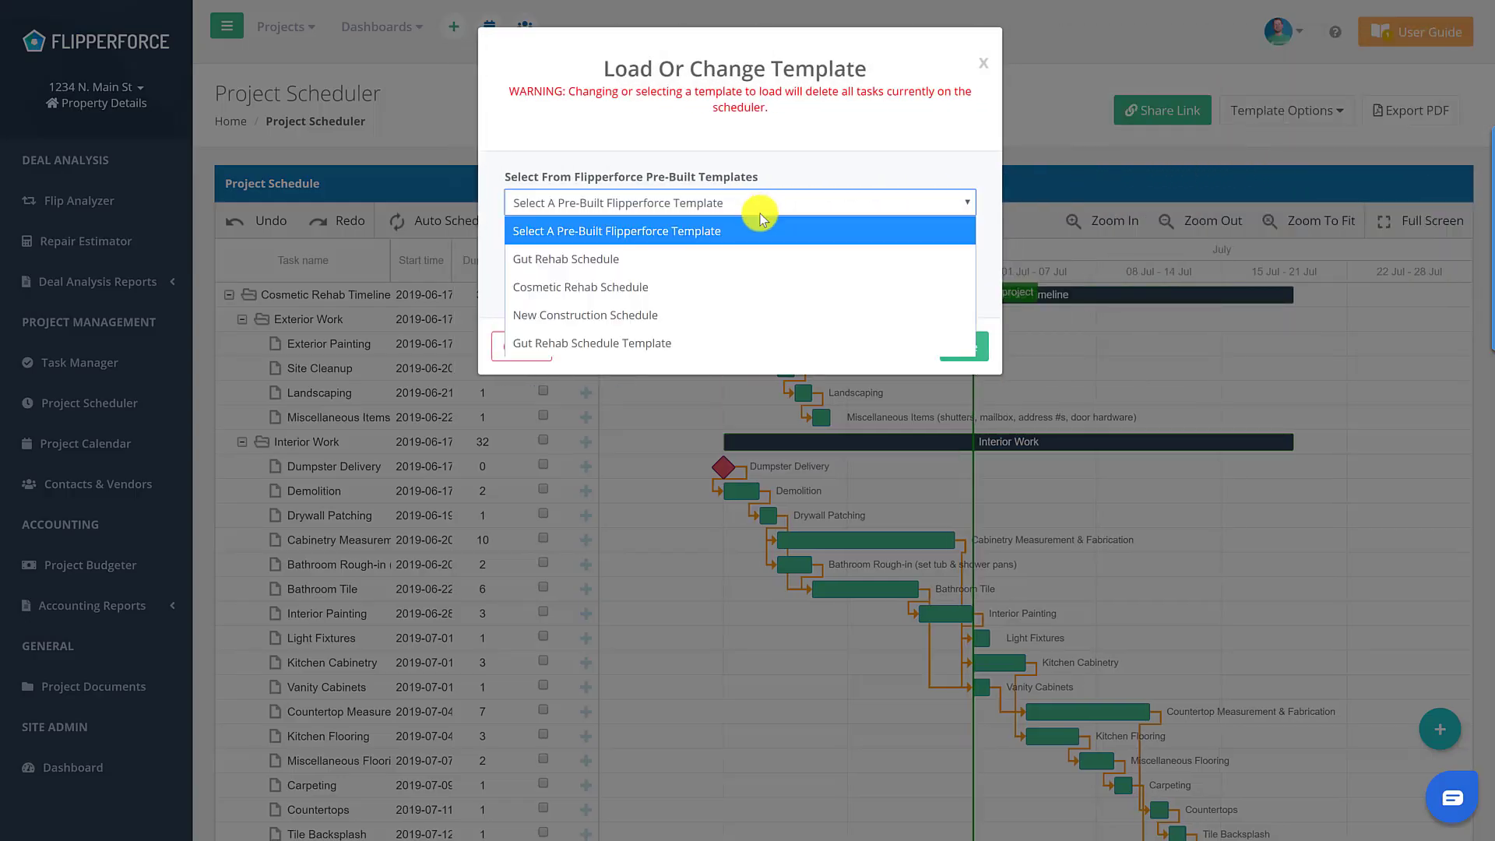
{"action": "left_click", "coordinate": [751, 315]}
{"action": "left_click", "coordinate": [962, 355]}
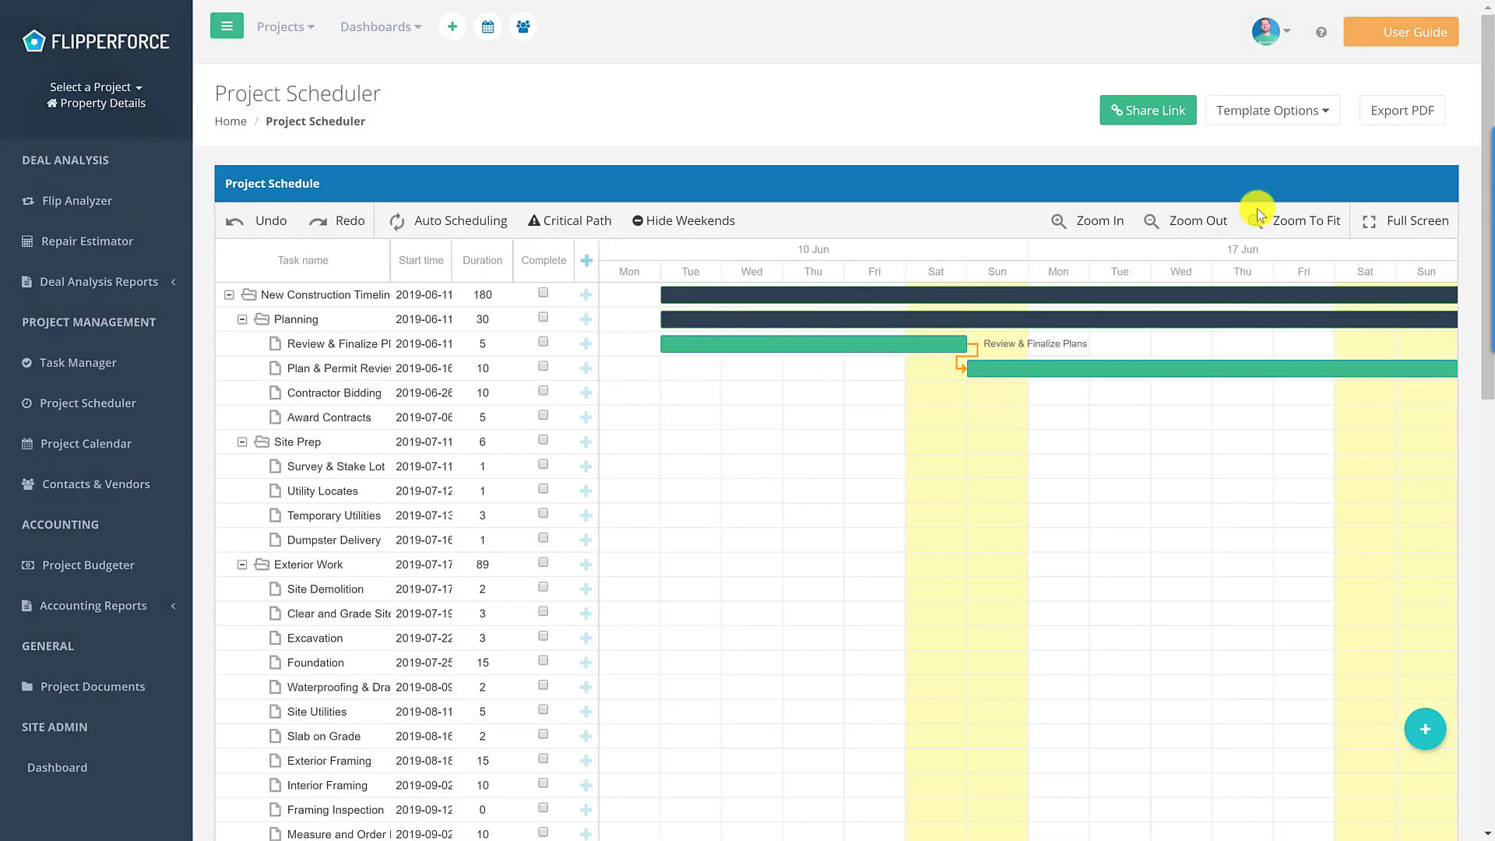
- Fit the whole schedule in view and review the New Construction timeline from planning through to the open house
{"action": "left_click", "coordinate": [1306, 222]}
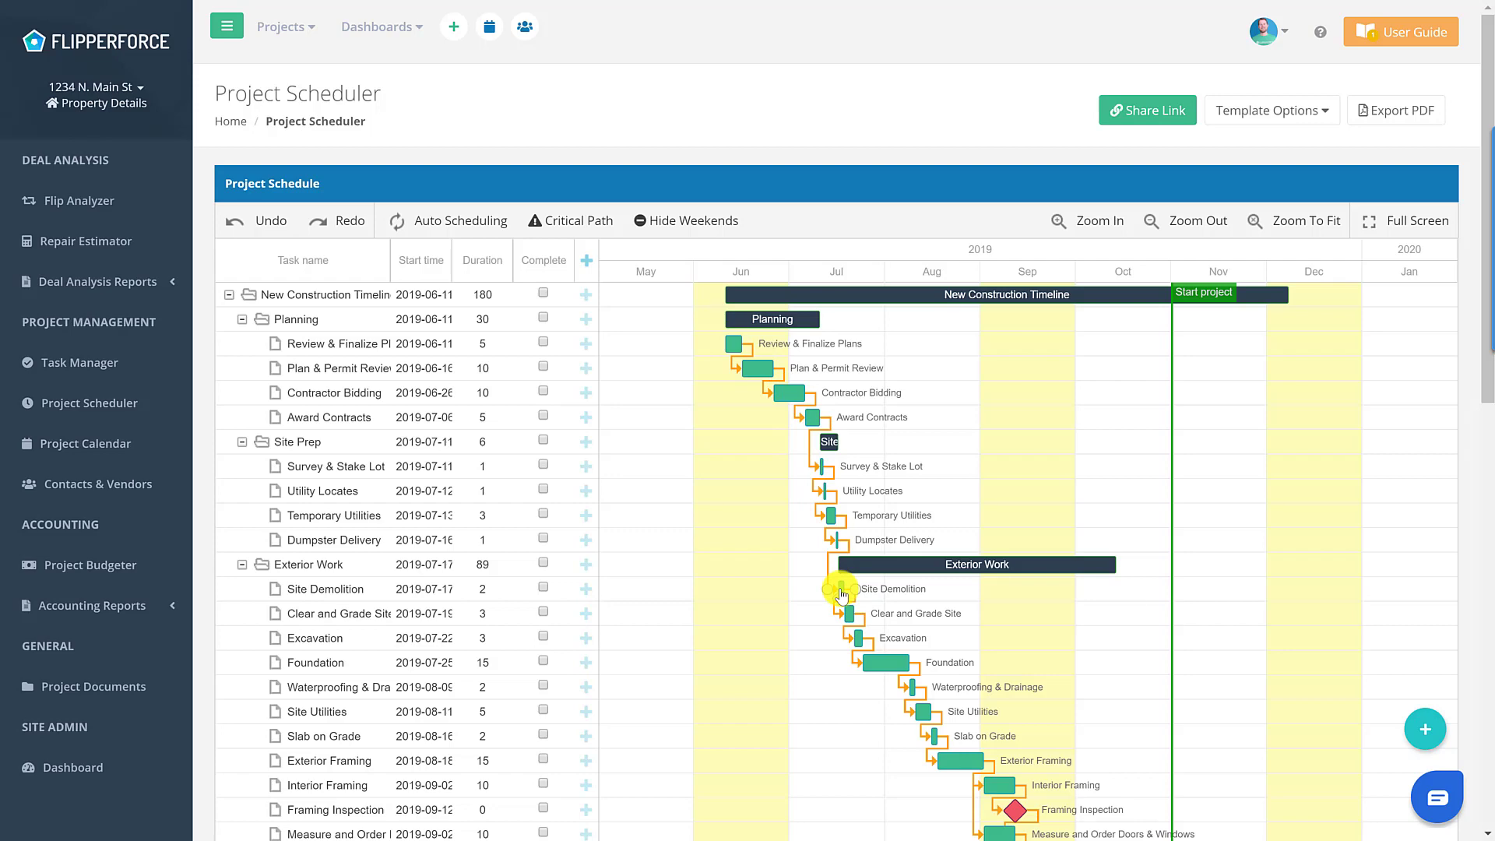
{"action": "scroll", "coordinate": [892, 592], "scroll_direction": "down", "scroll_amount": 2}
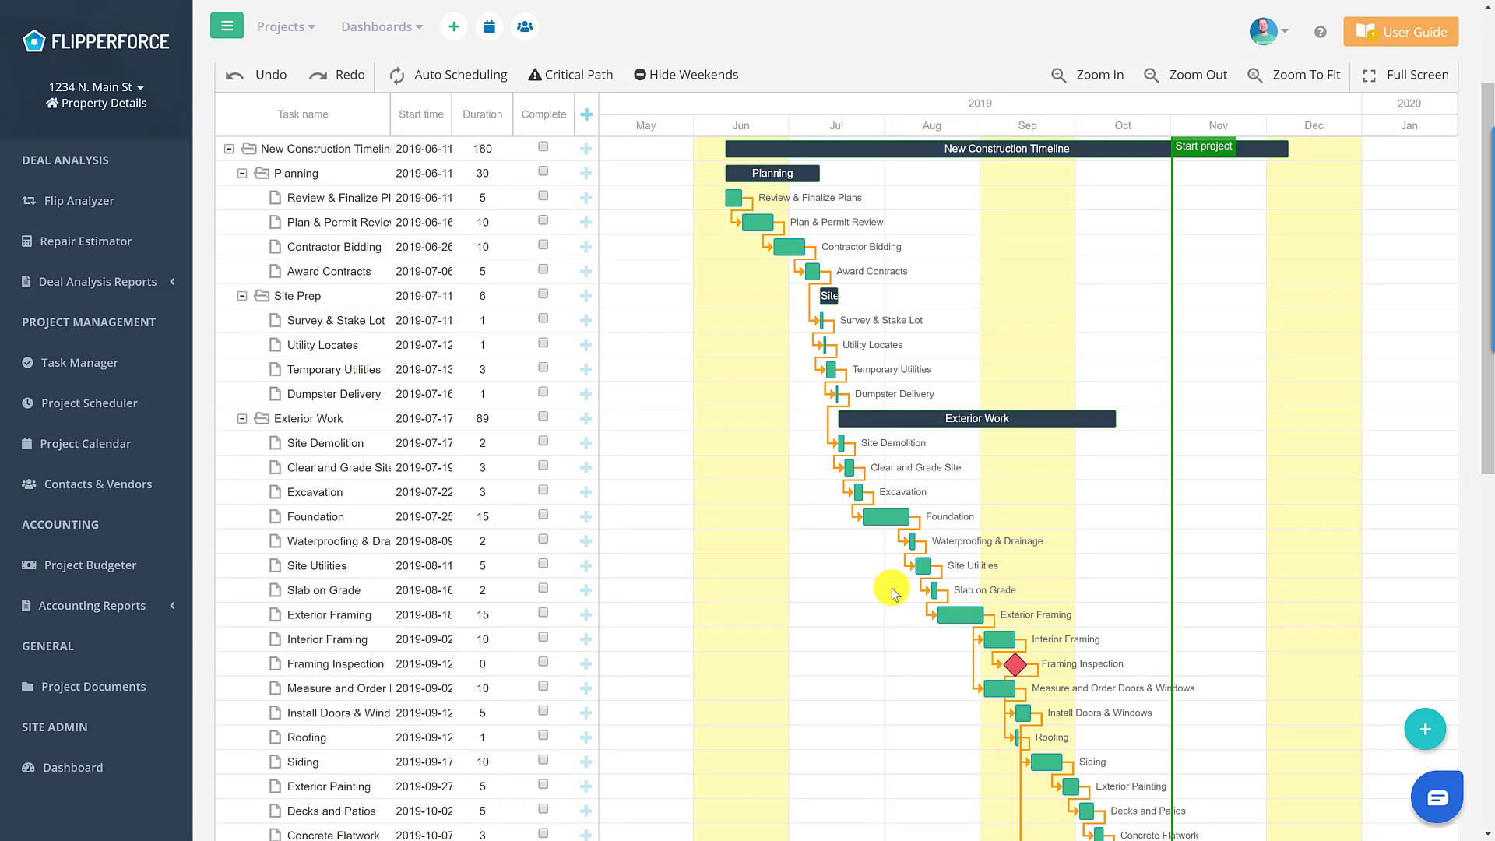
{"action": "scroll", "coordinate": [891, 592], "scroll_direction": "down", "scroll_amount": 2}
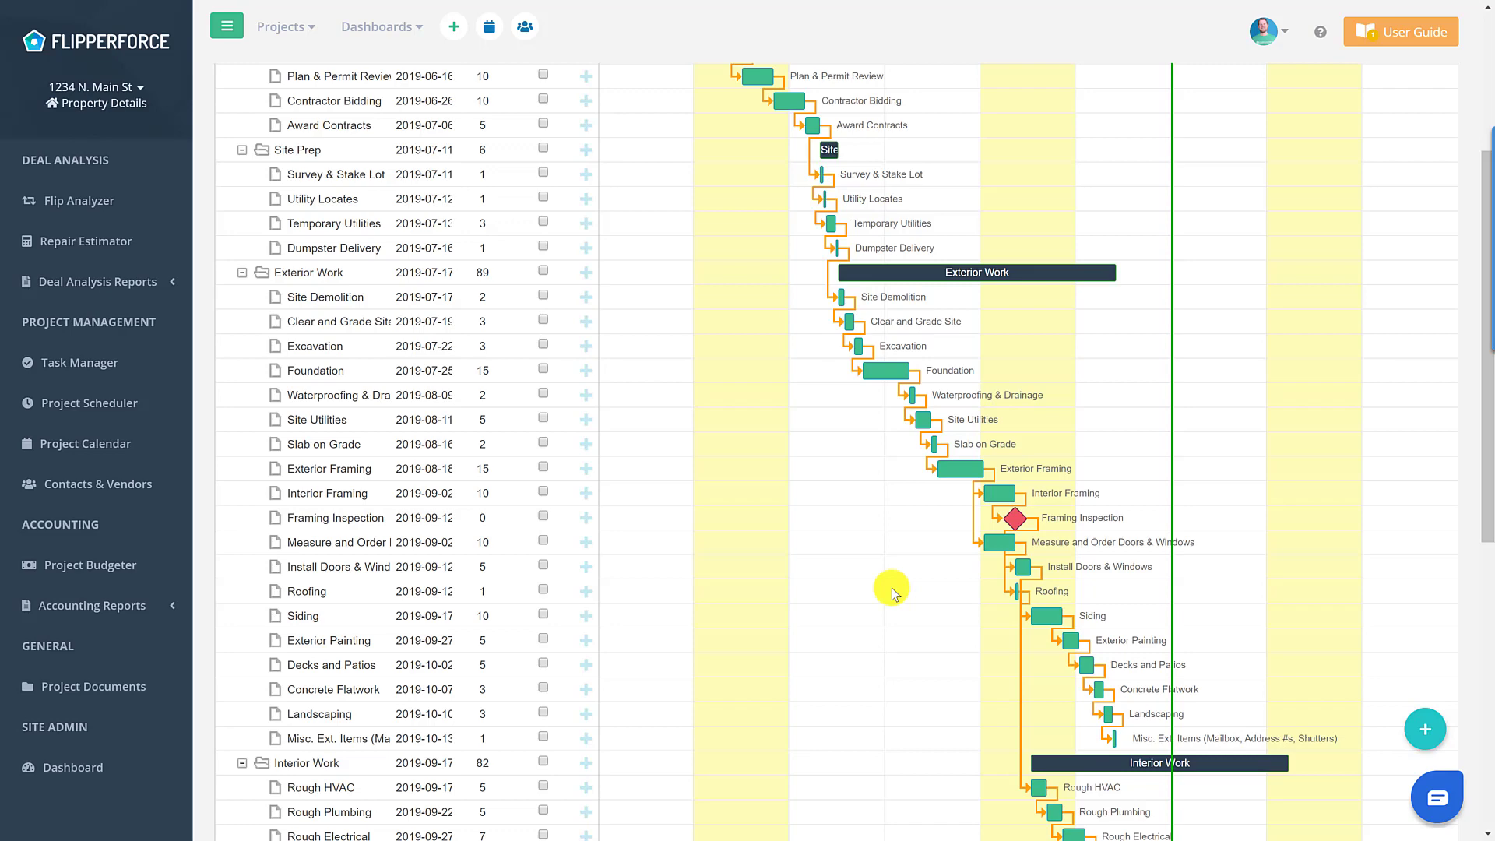
{"action": "scroll", "coordinate": [891, 588], "scroll_direction": "down", "scroll_amount": 6}
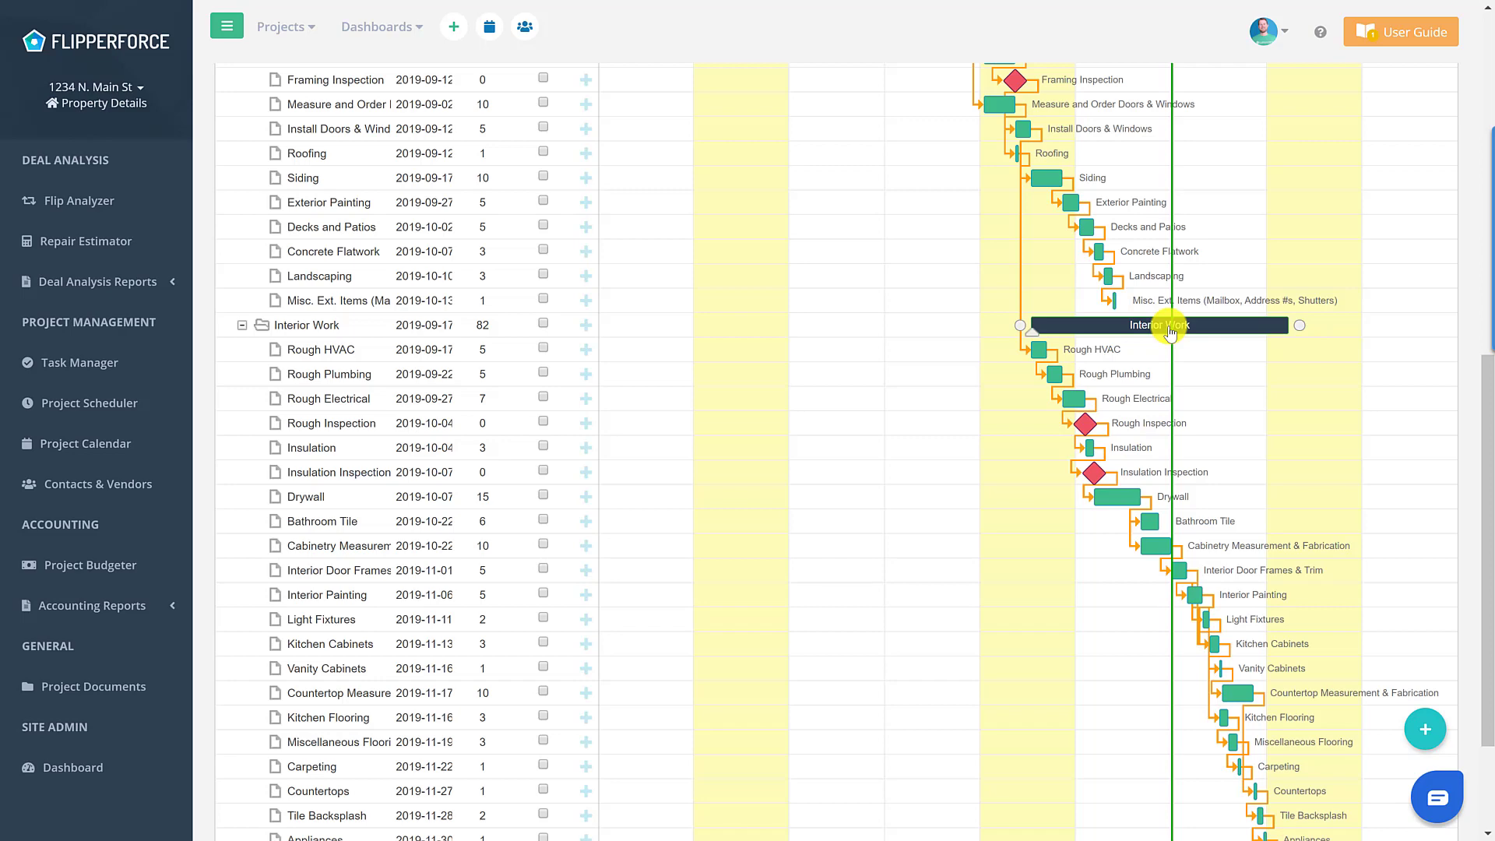
{"action": "scroll", "coordinate": [1171, 331], "scroll_direction": "down", "scroll_amount": 3}
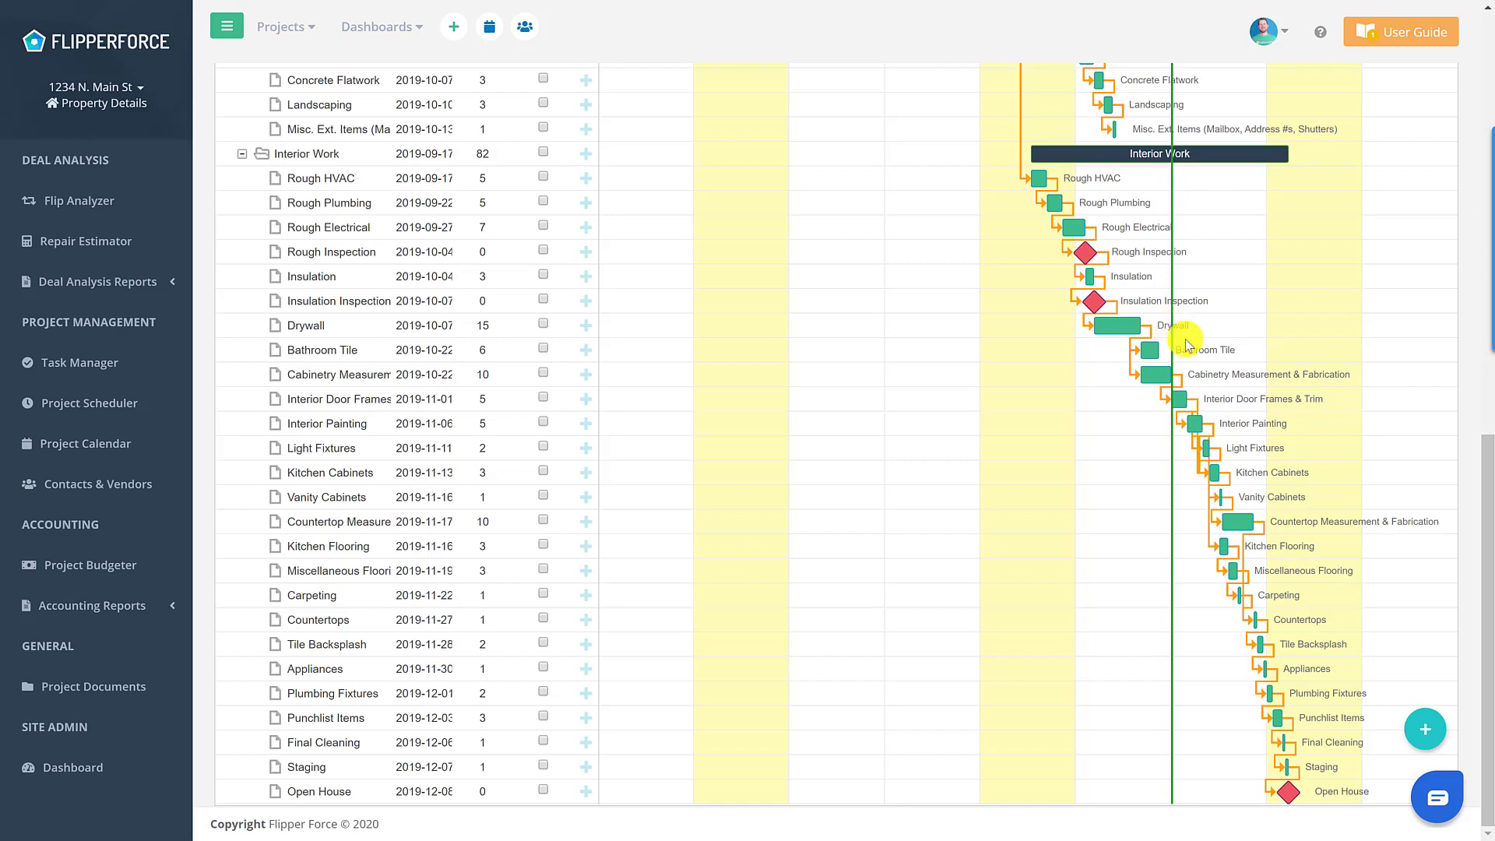
{"action": "scroll", "coordinate": [1260, 398], "scroll_direction": "up", "scroll_amount": 2}
{"action": "scroll", "coordinate": [1262, 400], "scroll_direction": "up", "scroll_amount": 10}
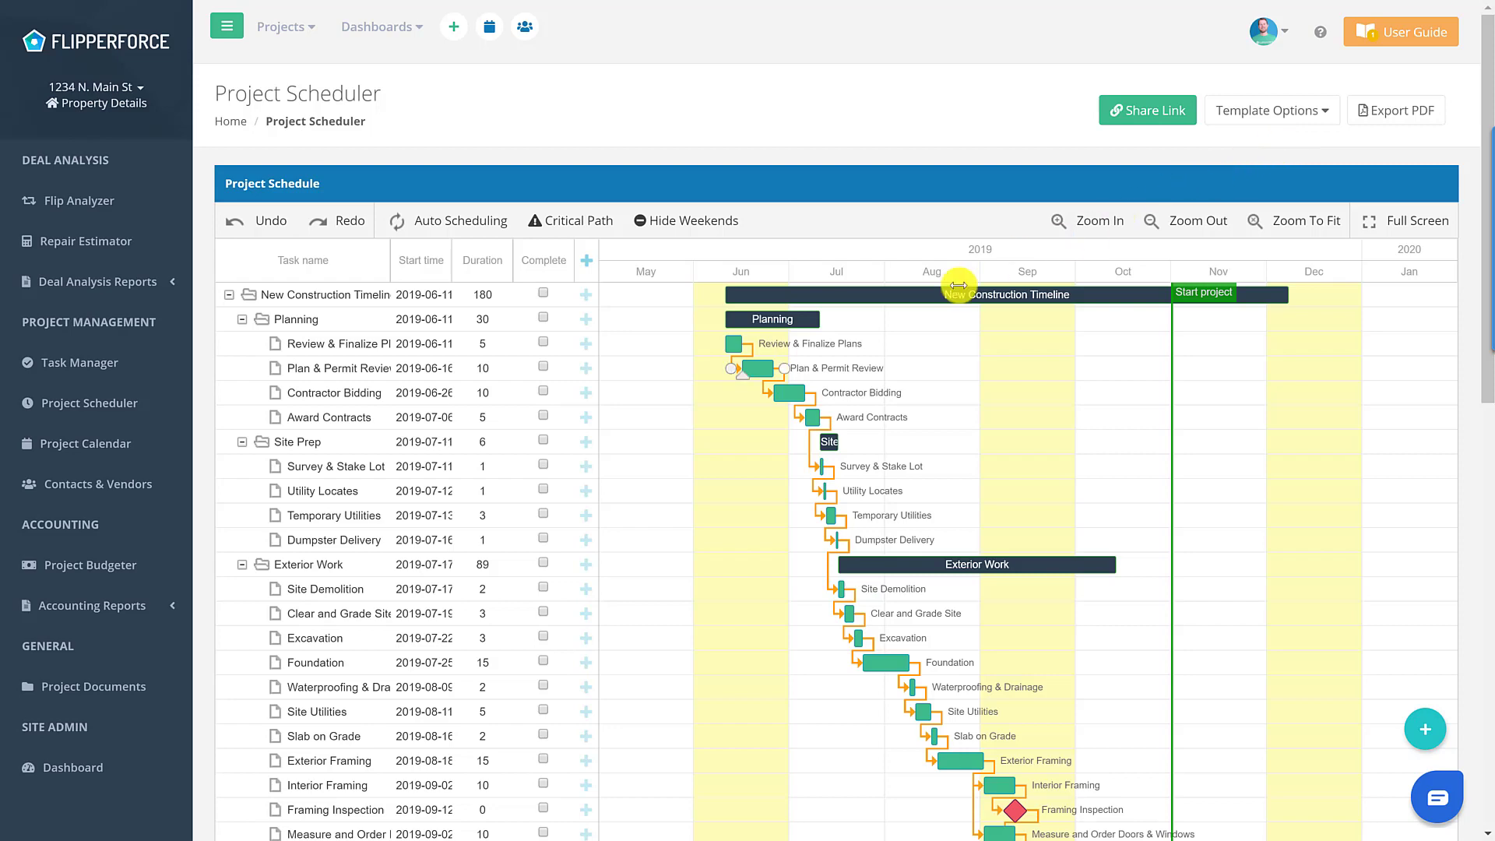
- Increase the Plan & Permit Review task's duration to 11 days
{"action": "left_click", "coordinate": [762, 372]}
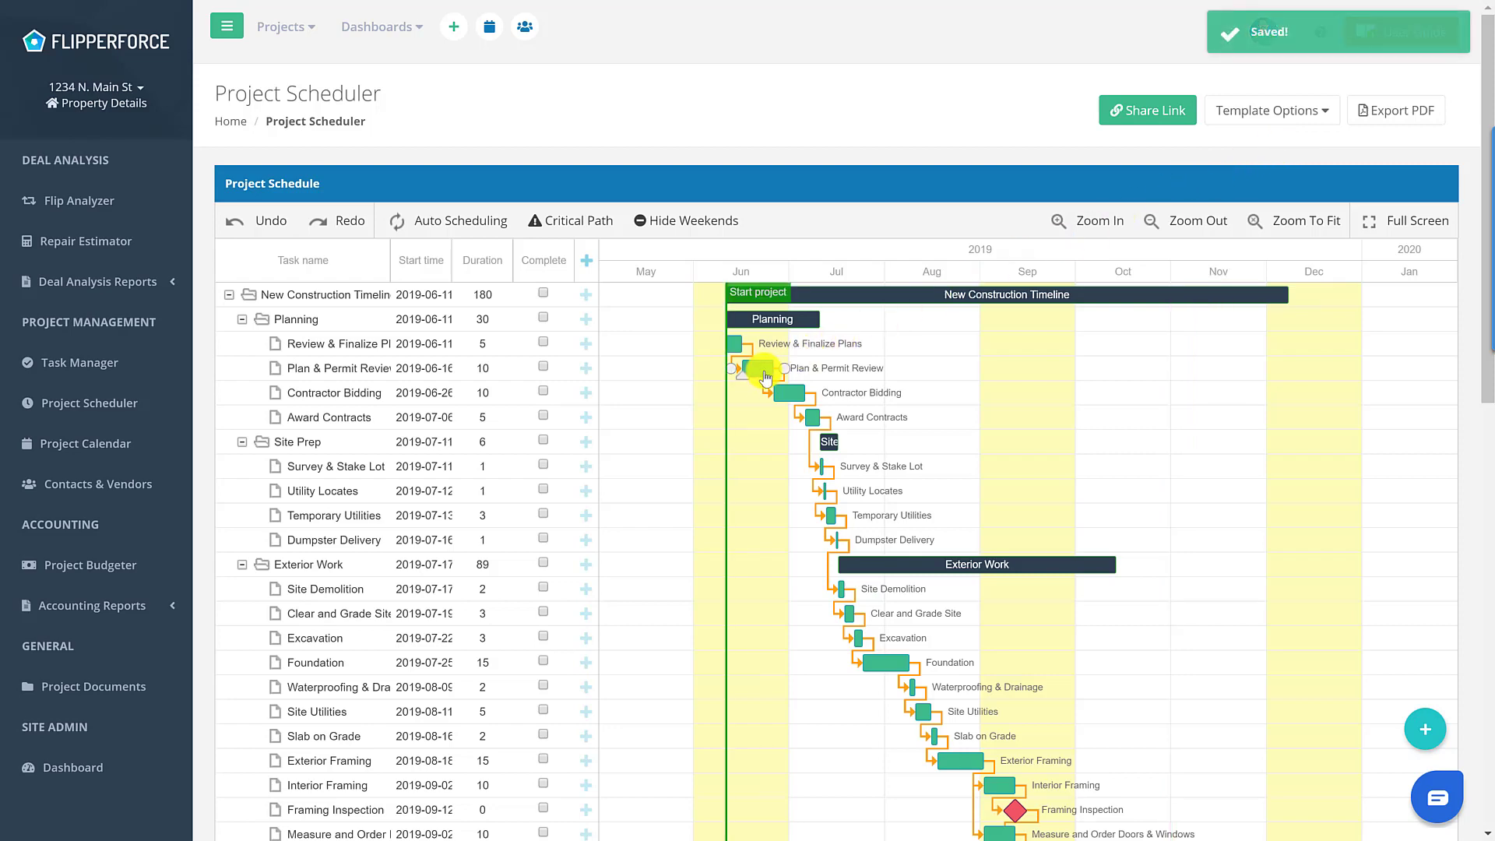
{"action": "double_click", "coordinate": [766, 377]}
{"action": "left_click", "coordinate": [761, 530]}
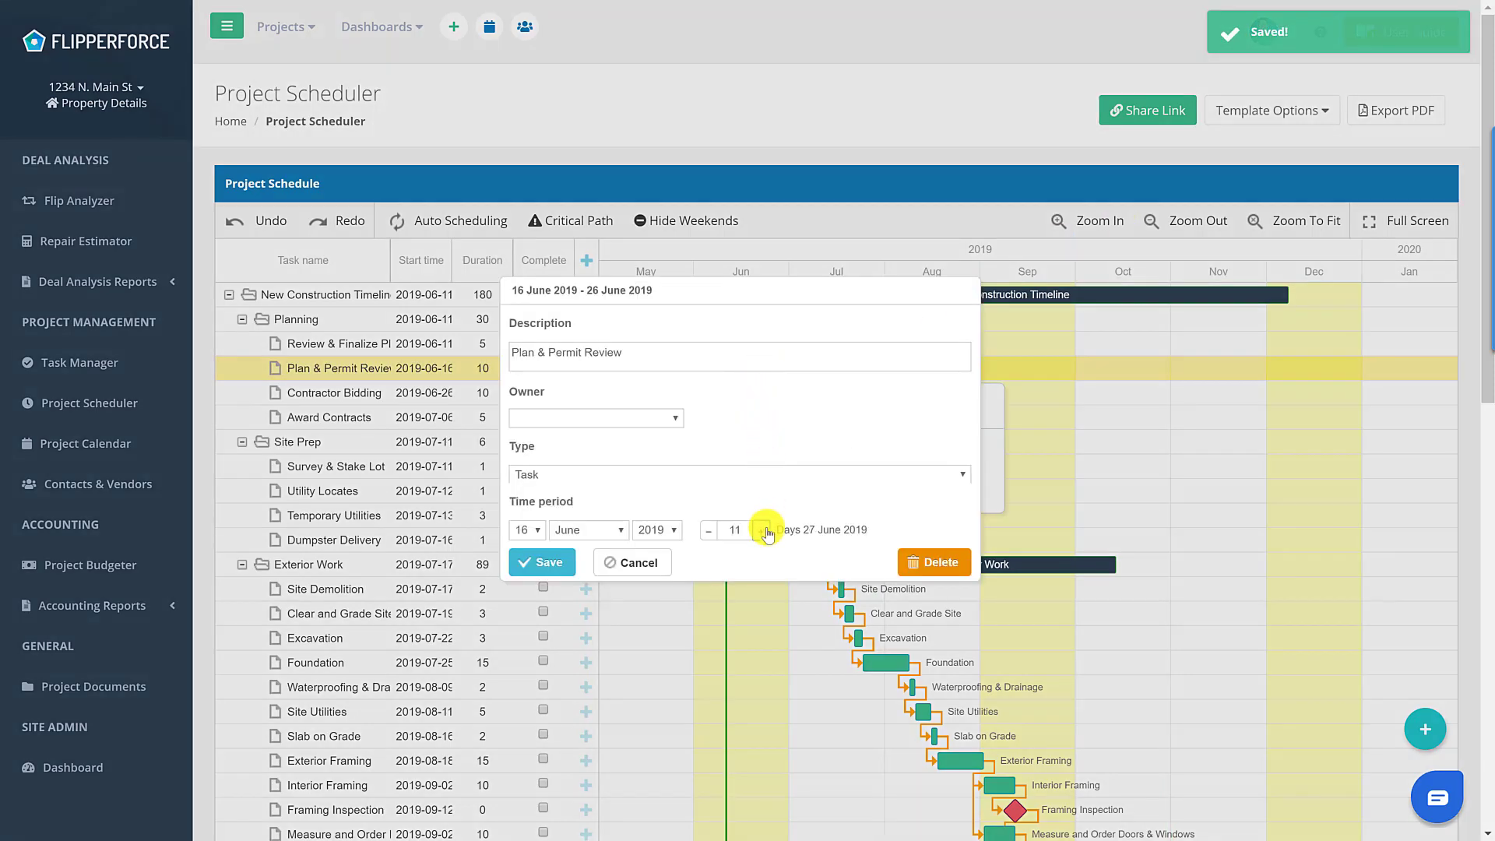